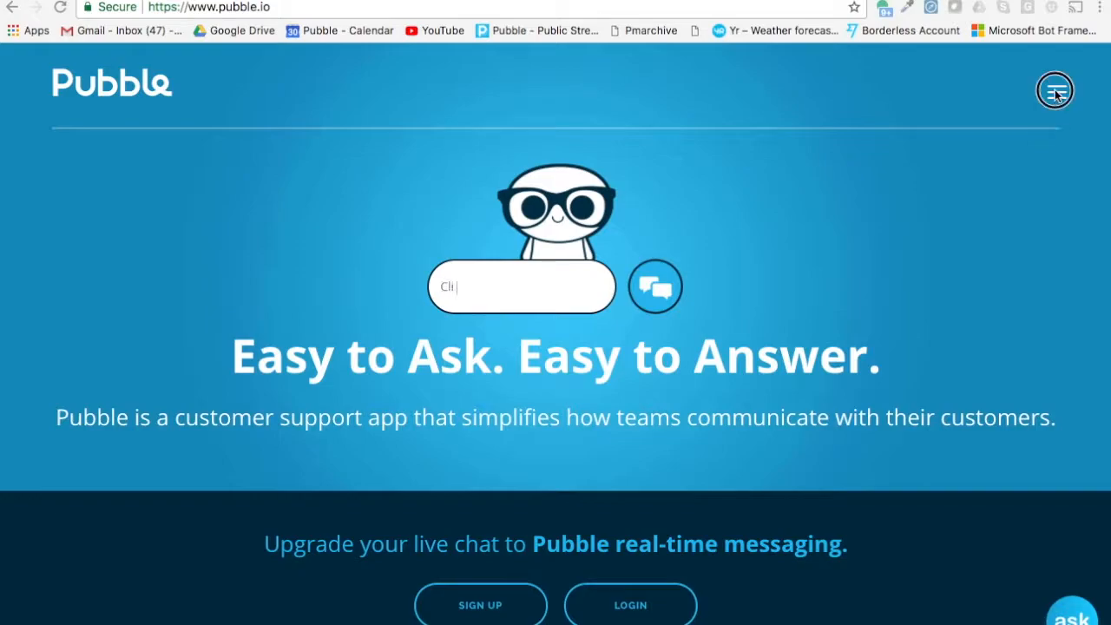
Open the Community Q&A widget page from the site menu and scroll down to the demo.
click(1056, 91)
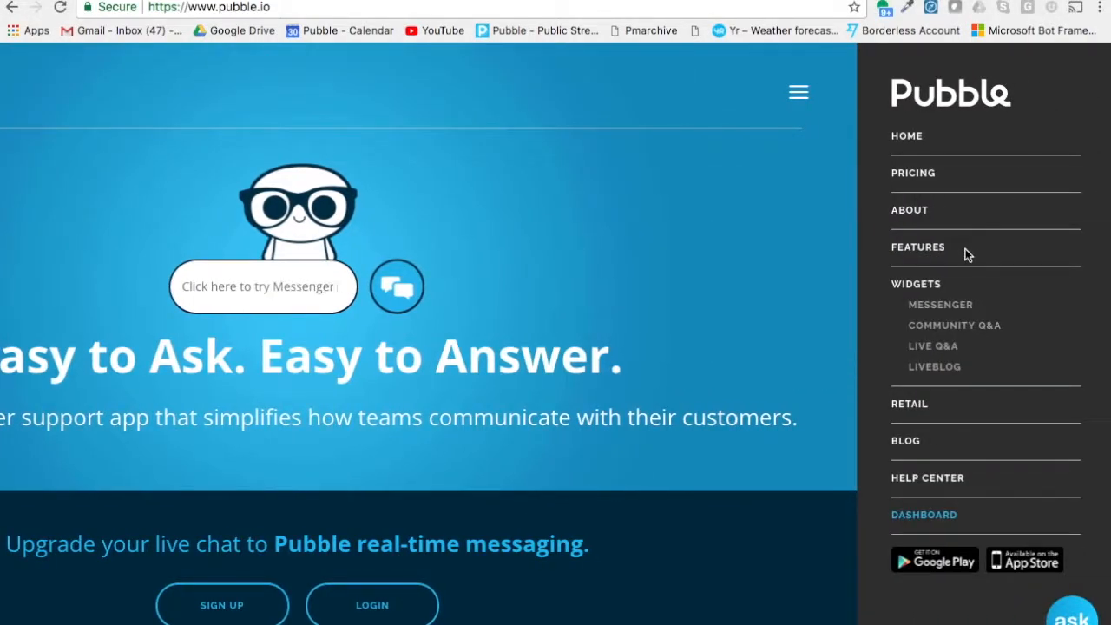
click(961, 326)
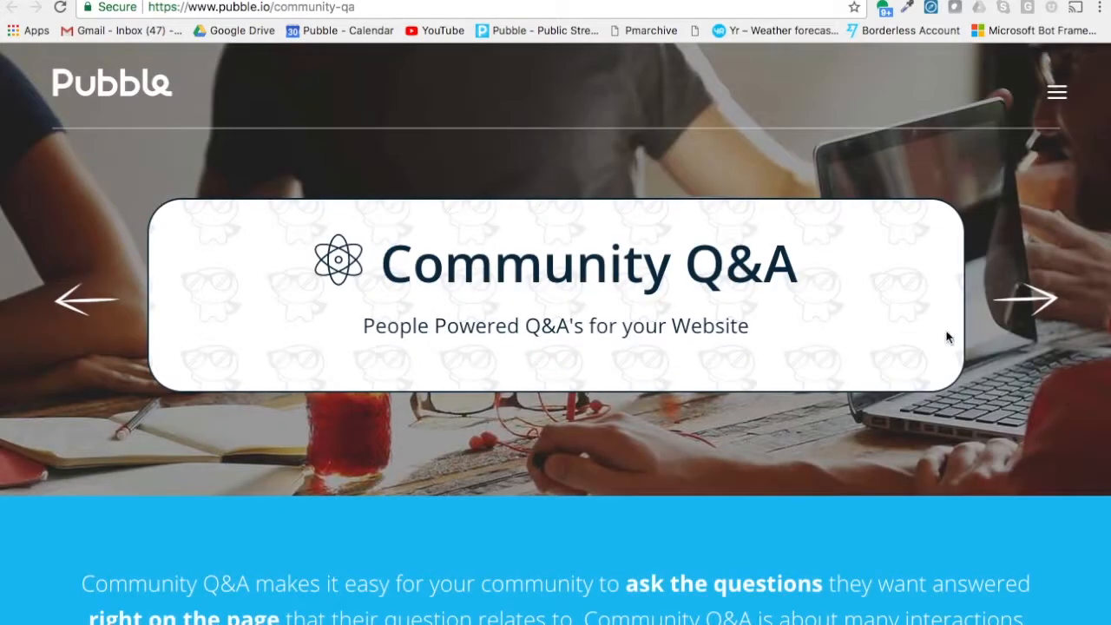
scroll(802, 317, down, 5)
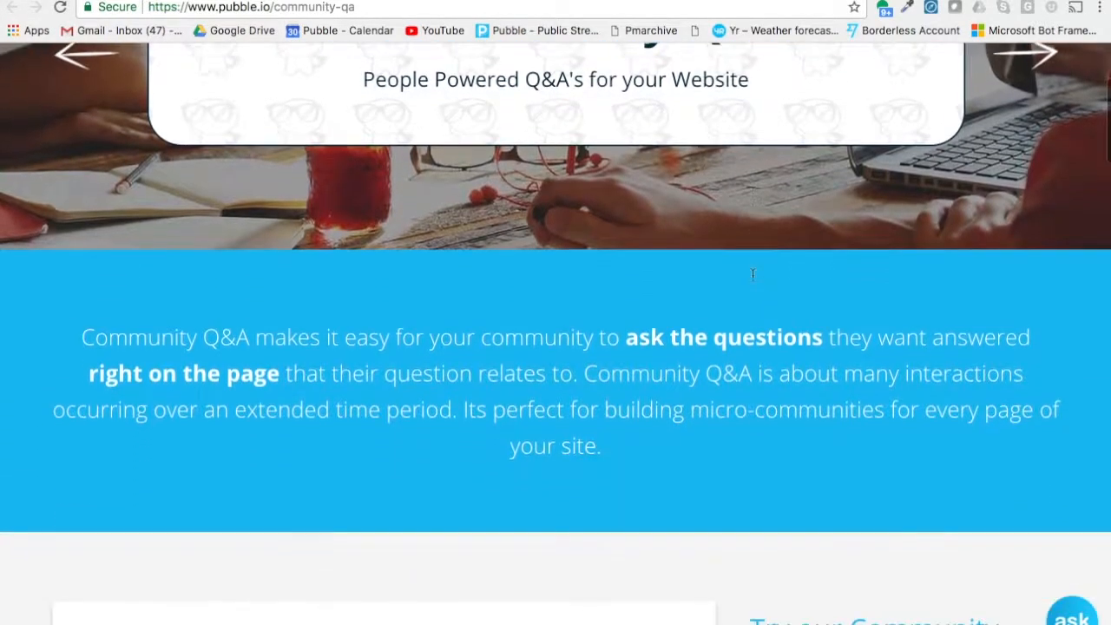
scroll(503, 372, down, 3)
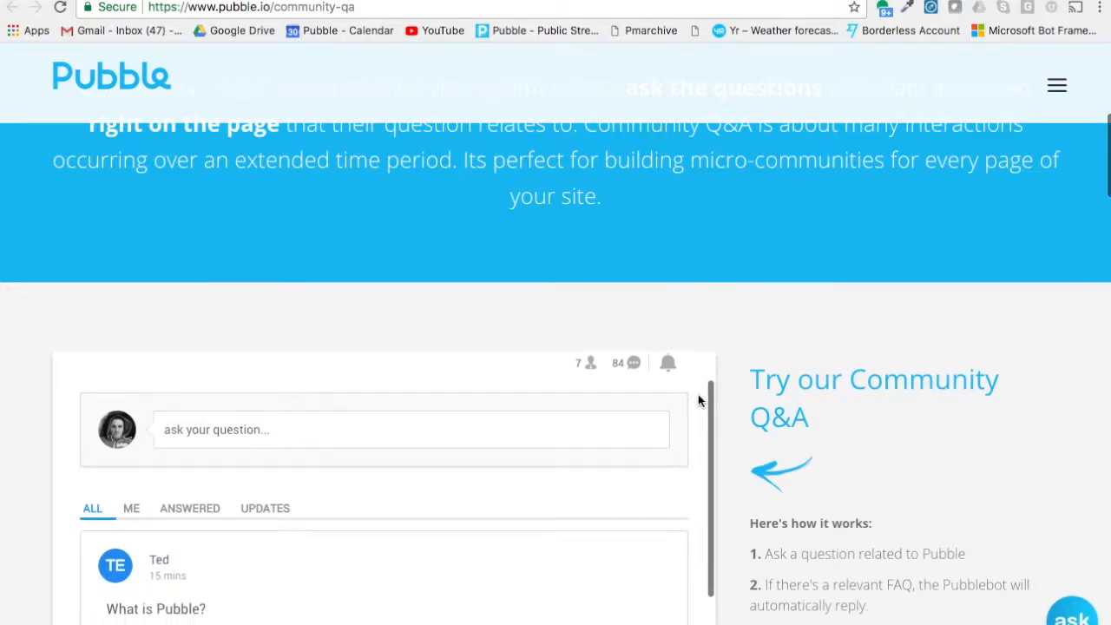
scroll(773, 385, down, 1)
scroll(696, 362, up, 3)
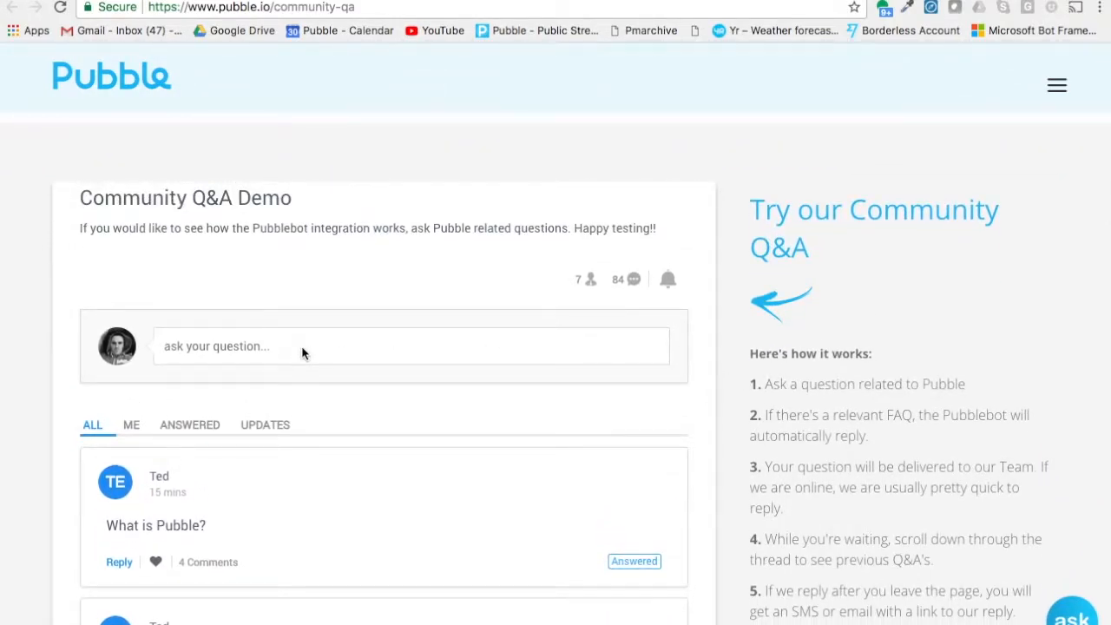
Post the question "Where is Pubble based?" in the Community Q&A demo.
click(182, 348)
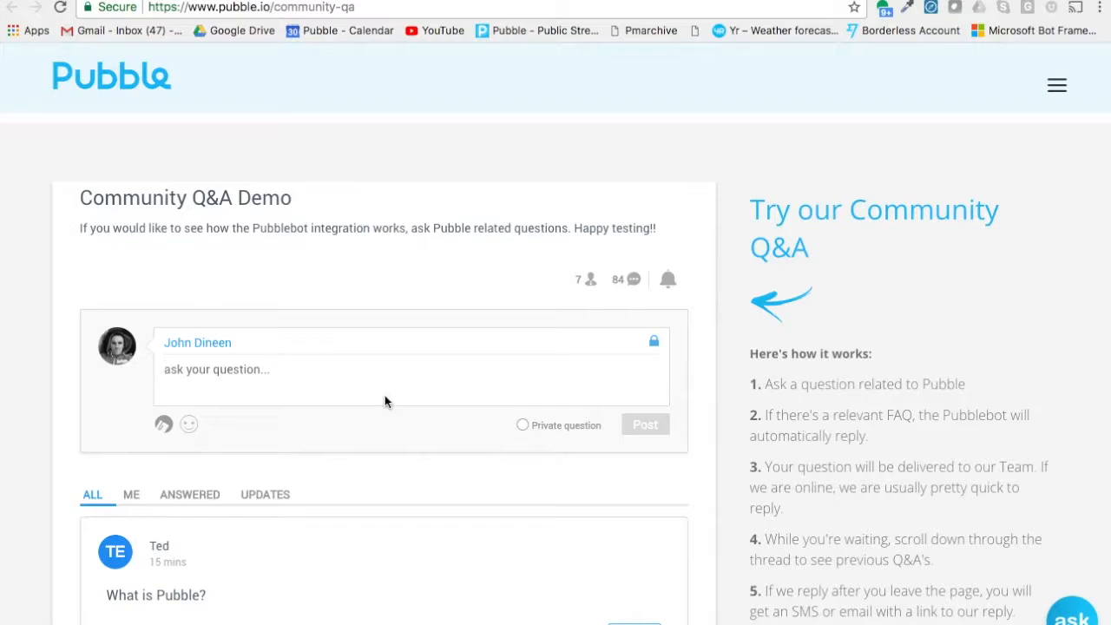
text(Where is )
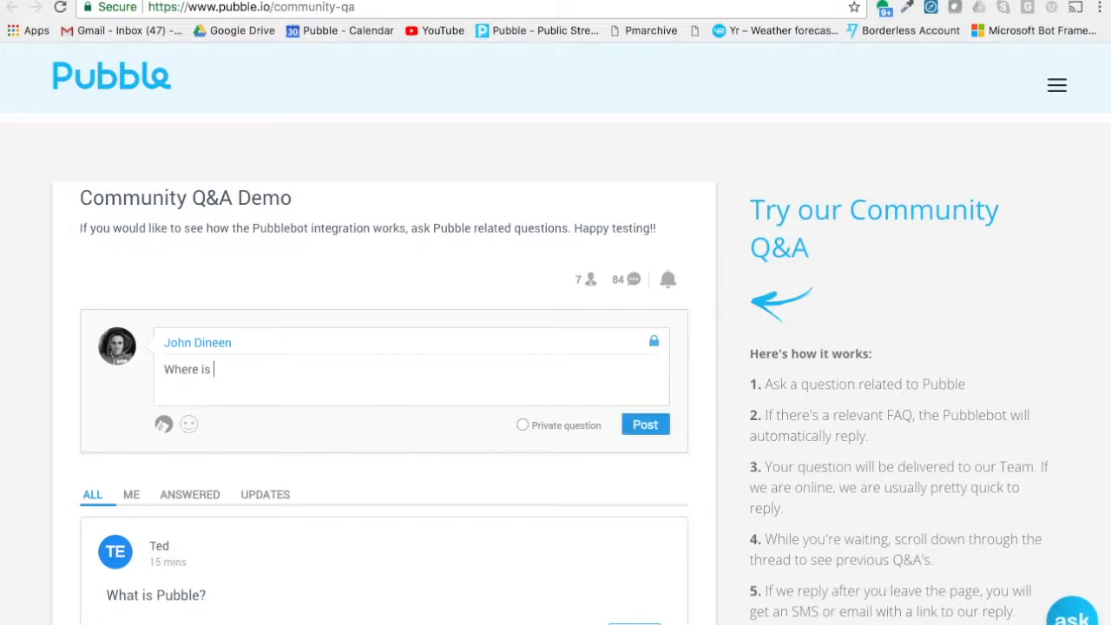
text(Pubble based?)
click(651, 425)
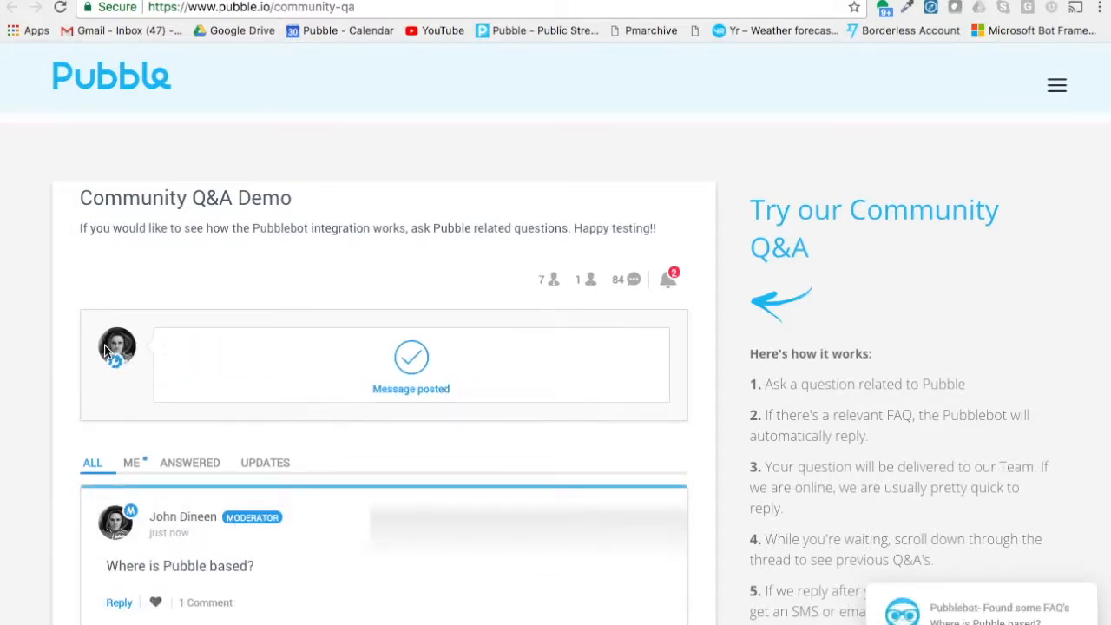
Expand the Pubblebot's suggested FAQs under the question and mark FAQ38 "Where is Pubble based?" as answering it.
scroll(701, 406, down, 3)
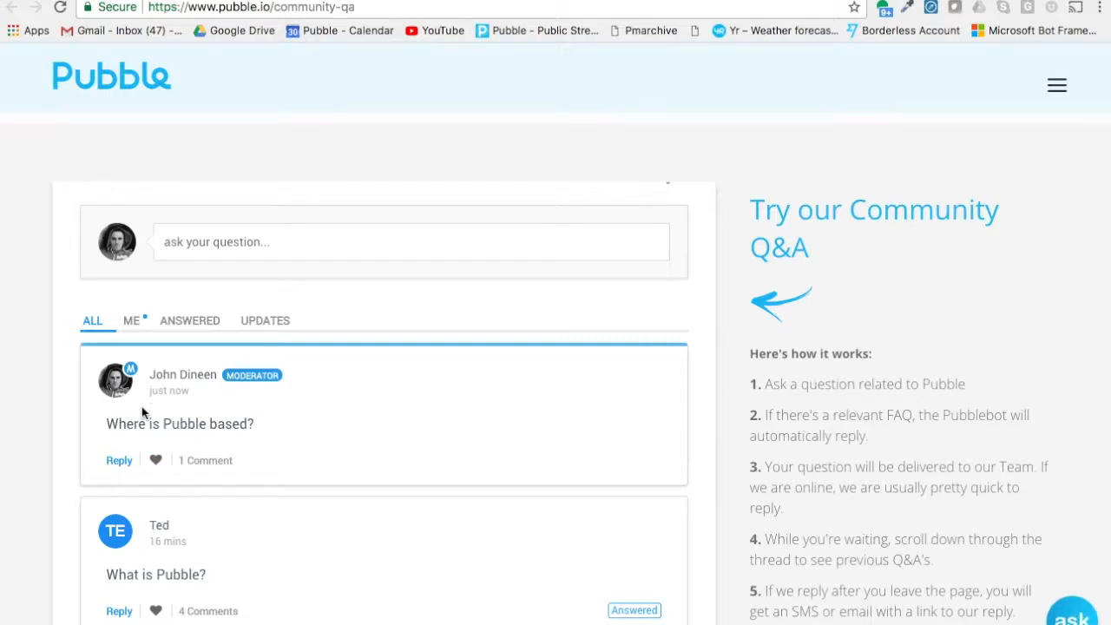
drag(107, 423, 256, 426)
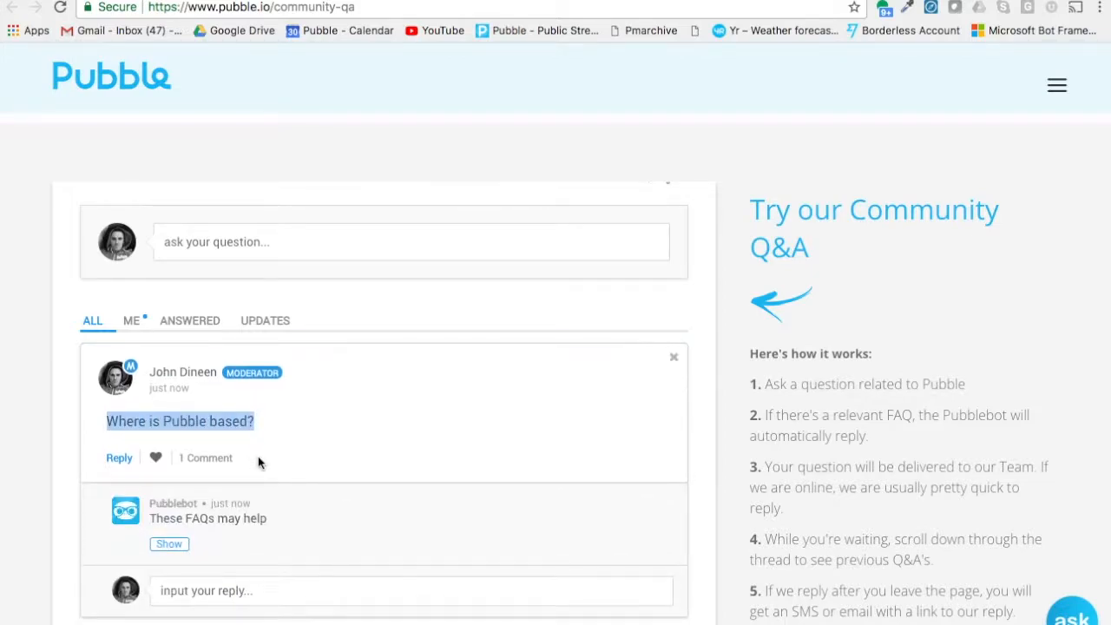
scroll(257, 462, down, 1)
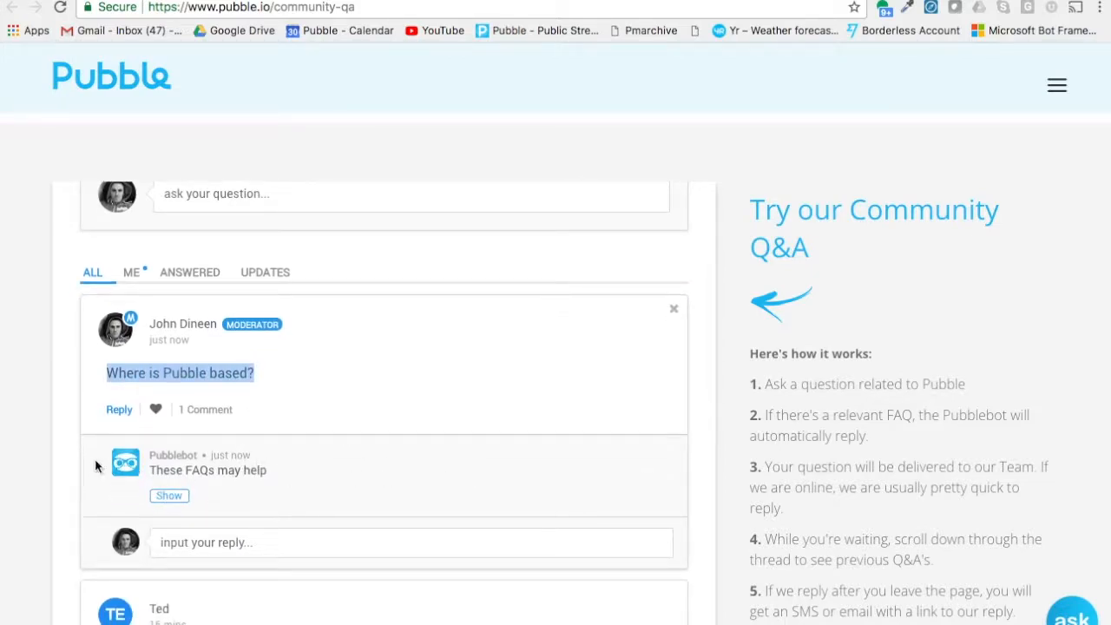
click(168, 498)
scroll(346, 499, down, 3)
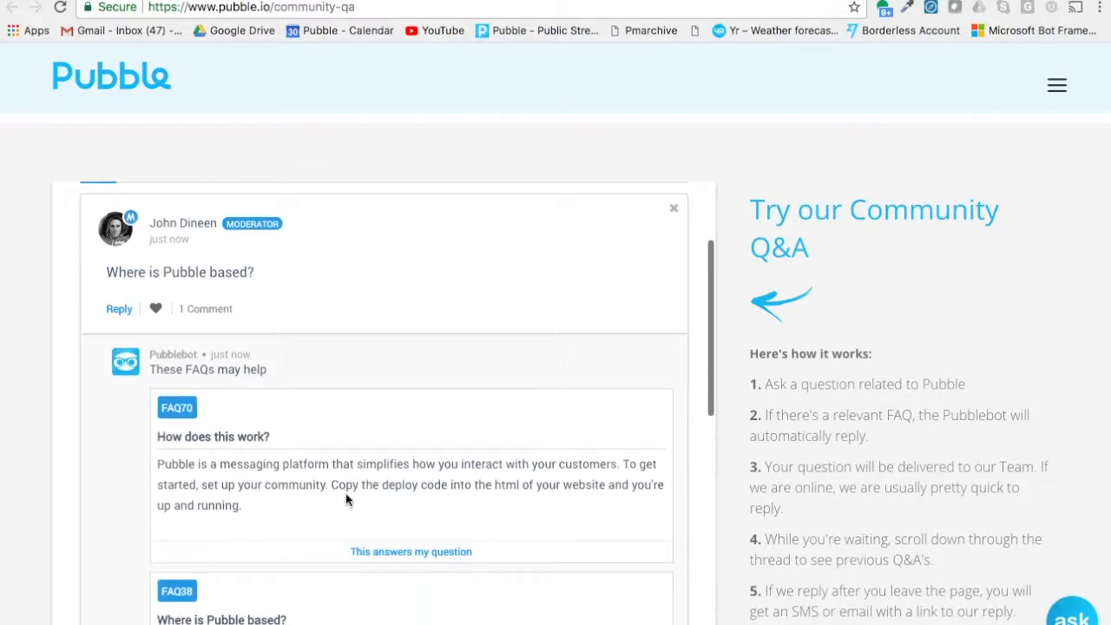
scroll(443, 439, down, 3)
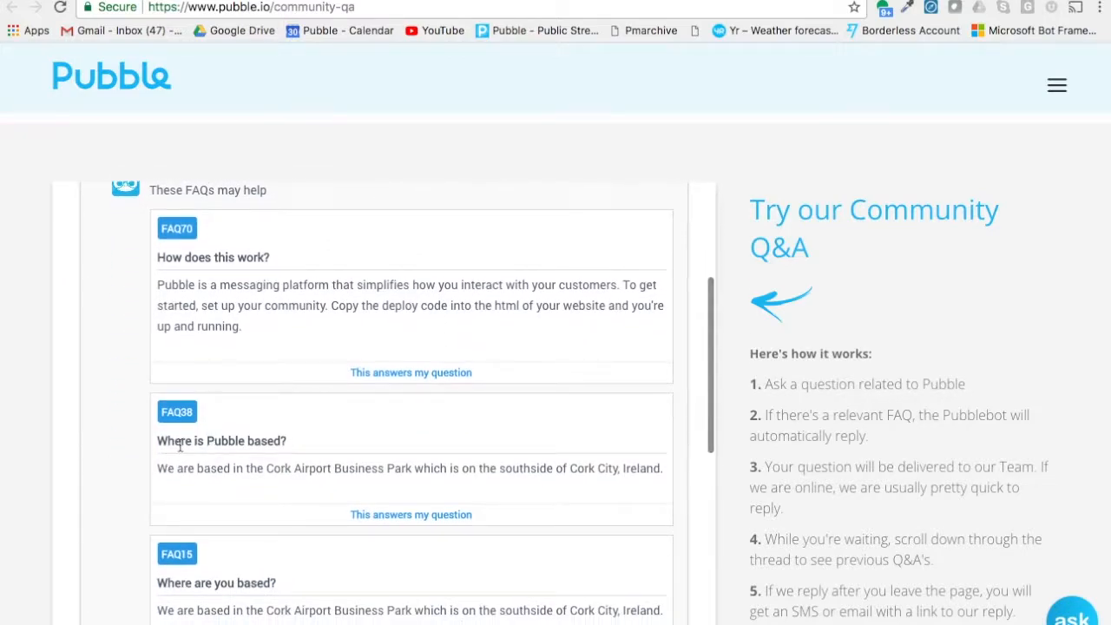
click(406, 517)
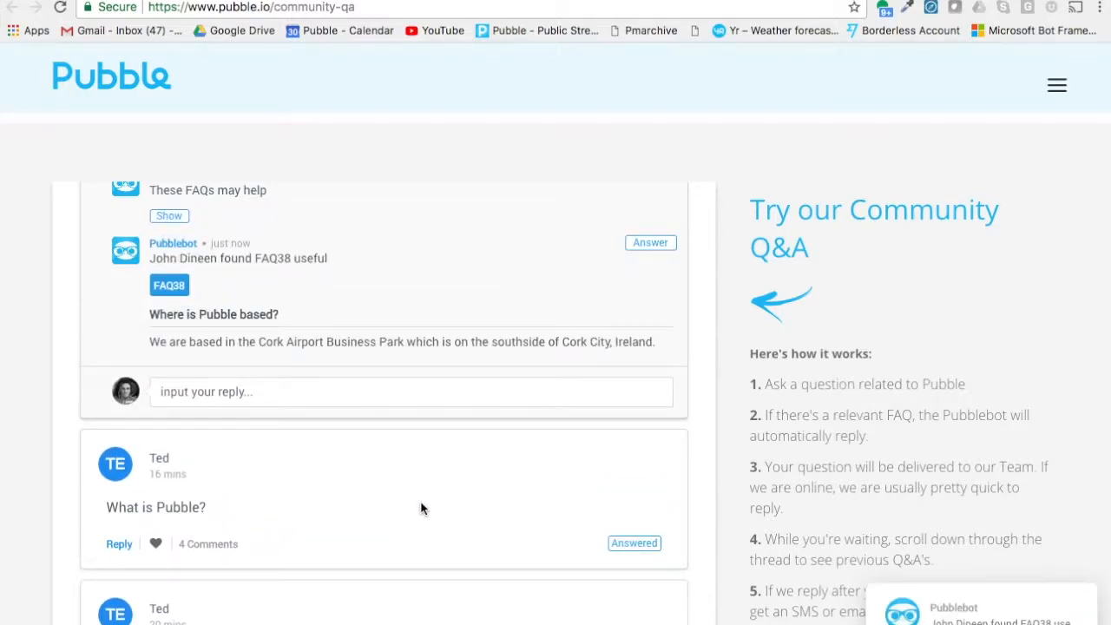
scroll(425, 508, up, 7)
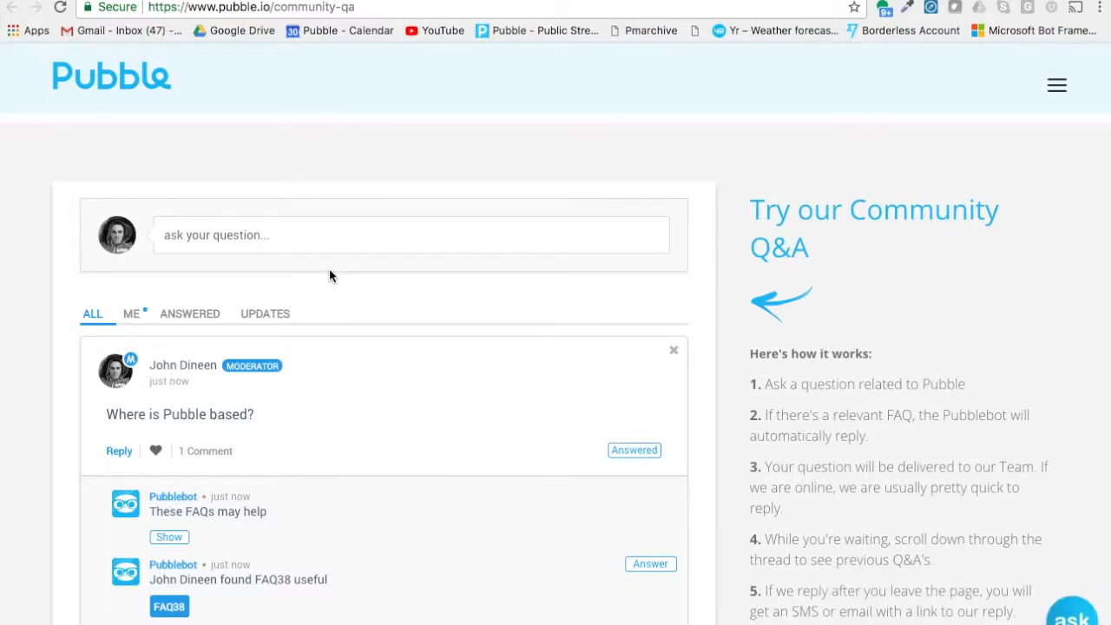
Switch to the Pubble dashboard and open the newly posted question from My Questions.
key(super+Tab)
key(super+Tab)
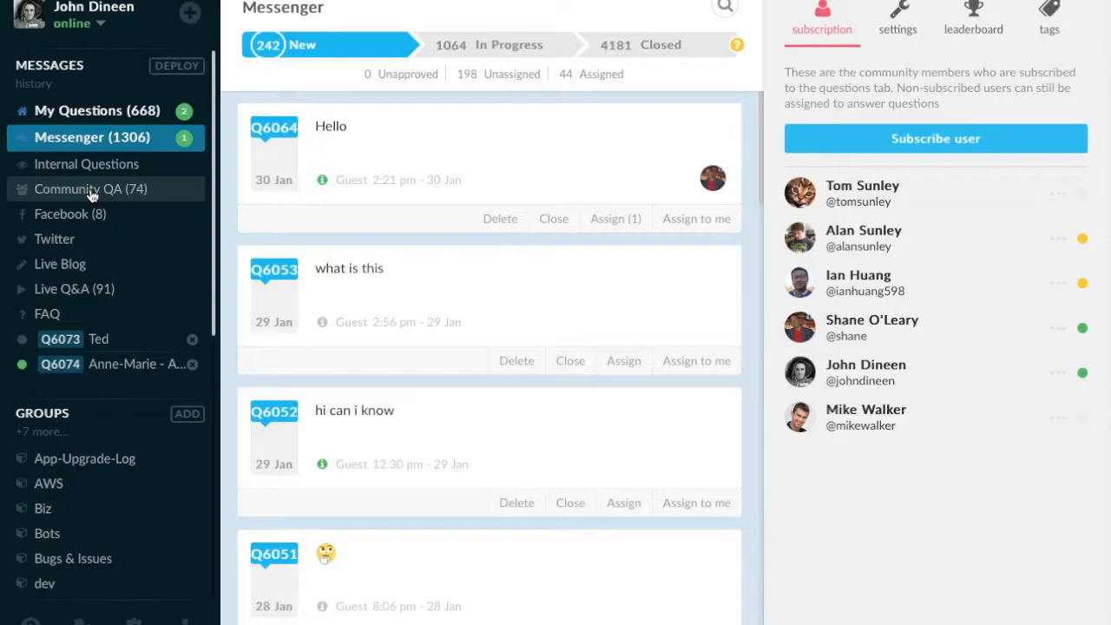
click(99, 116)
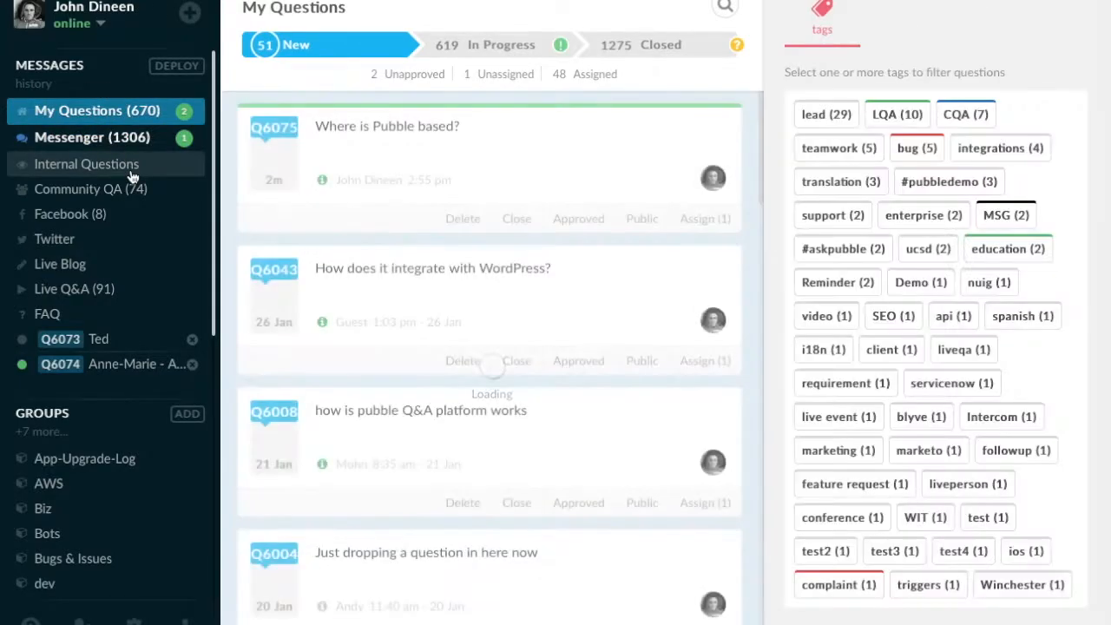
click(406, 143)
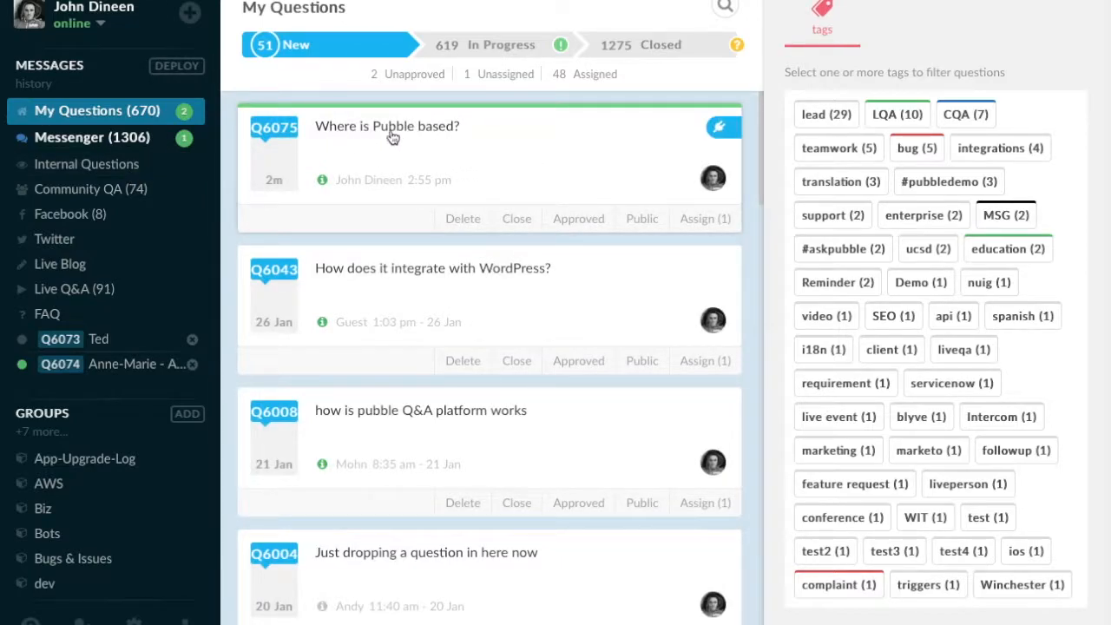
click(401, 149)
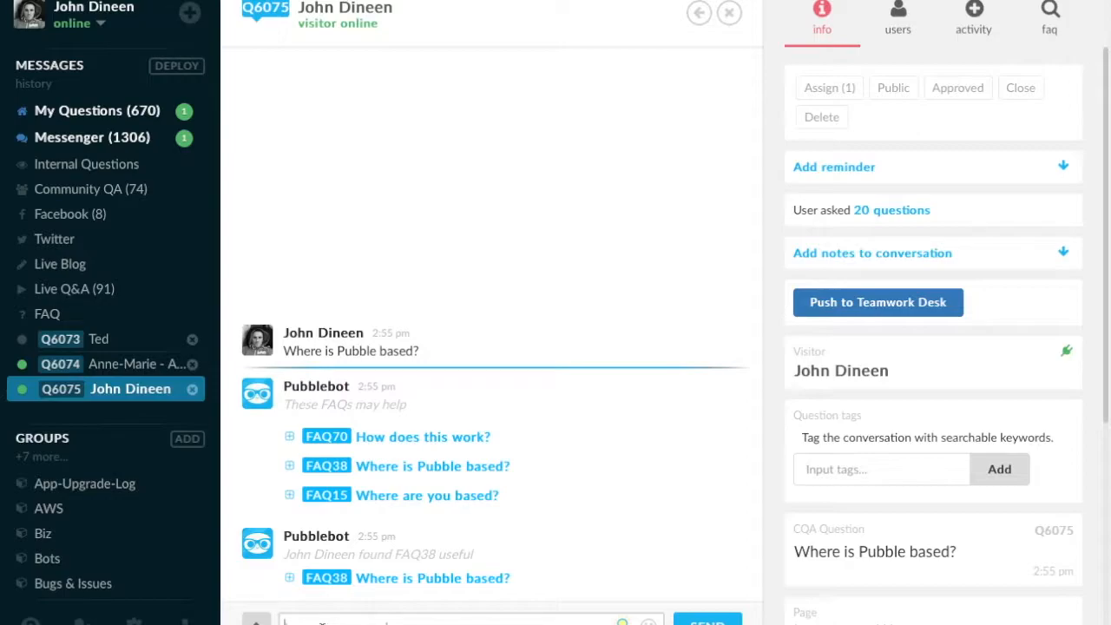
Send the reply "This is where I type my answer...." in the question's conversation.
text(To)
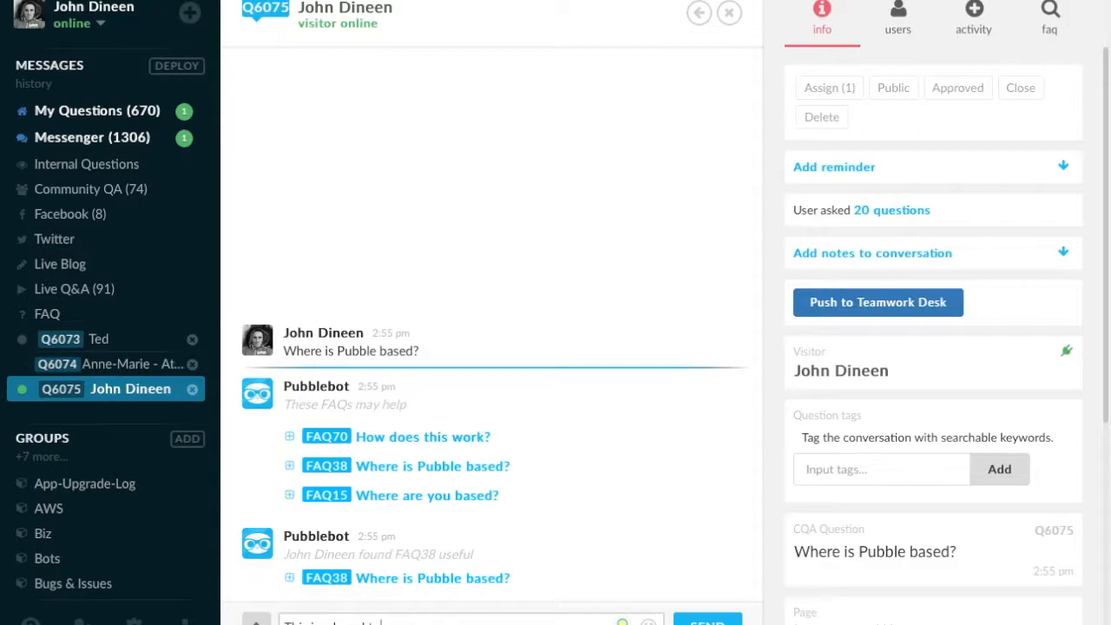
text(ype an an)
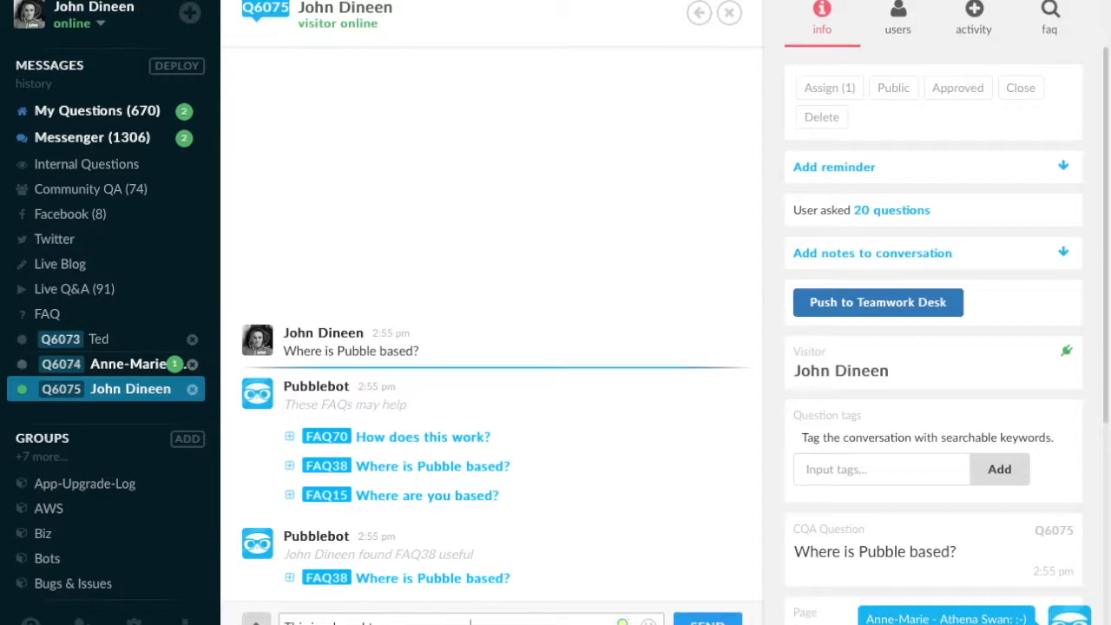
key(Return)
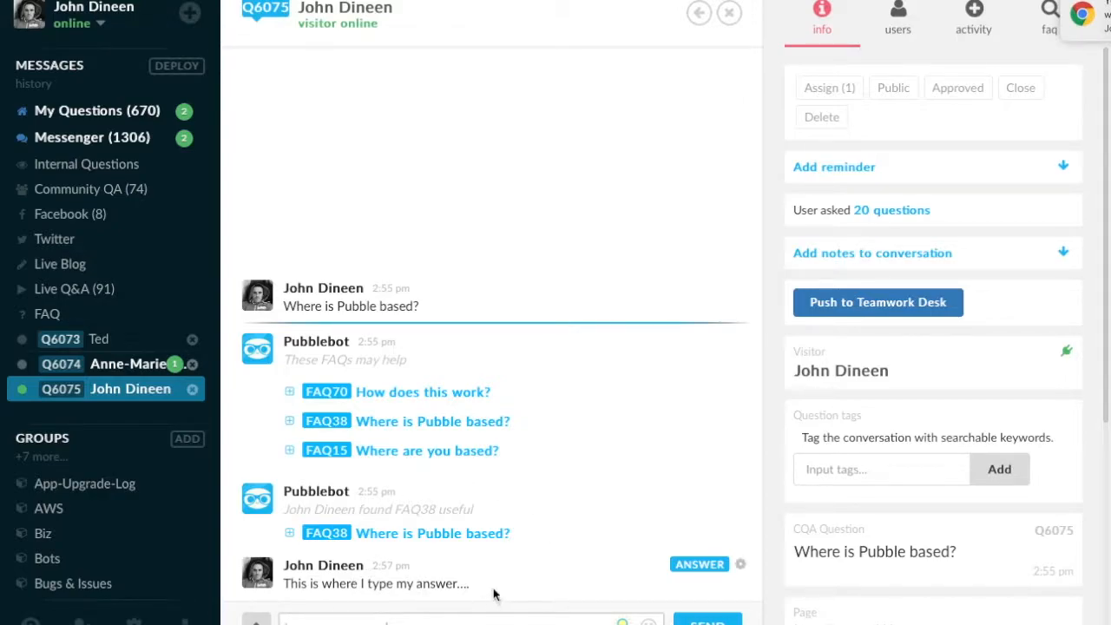
Switch to the website and check the posted answer under the question.
key(super+Tab)
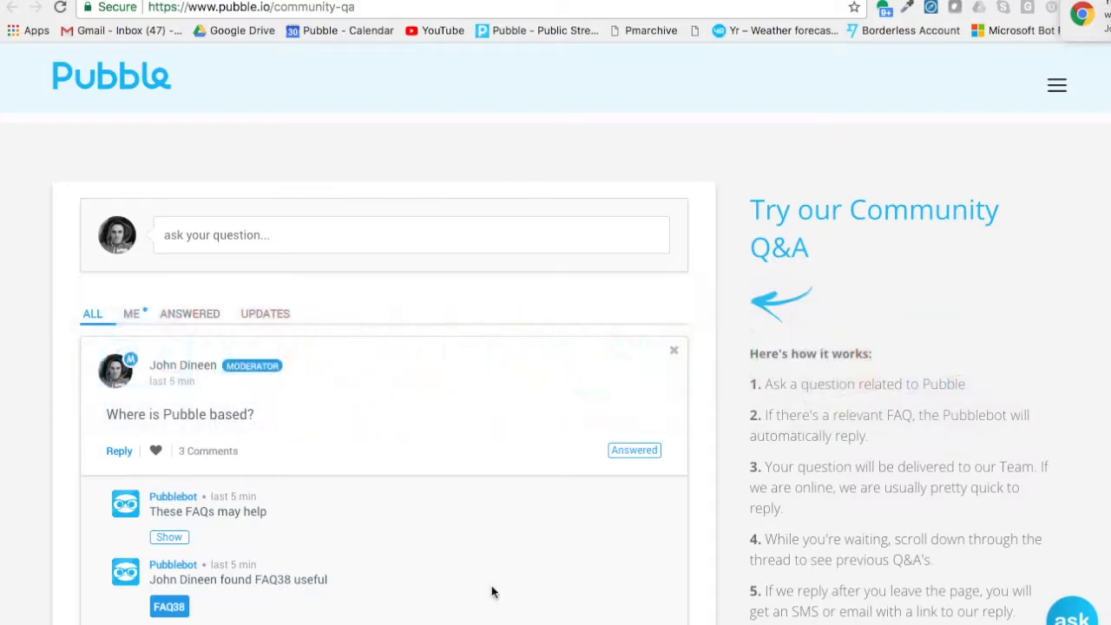
scroll(327, 450, down, 3)
drag(326, 575, 150, 576)
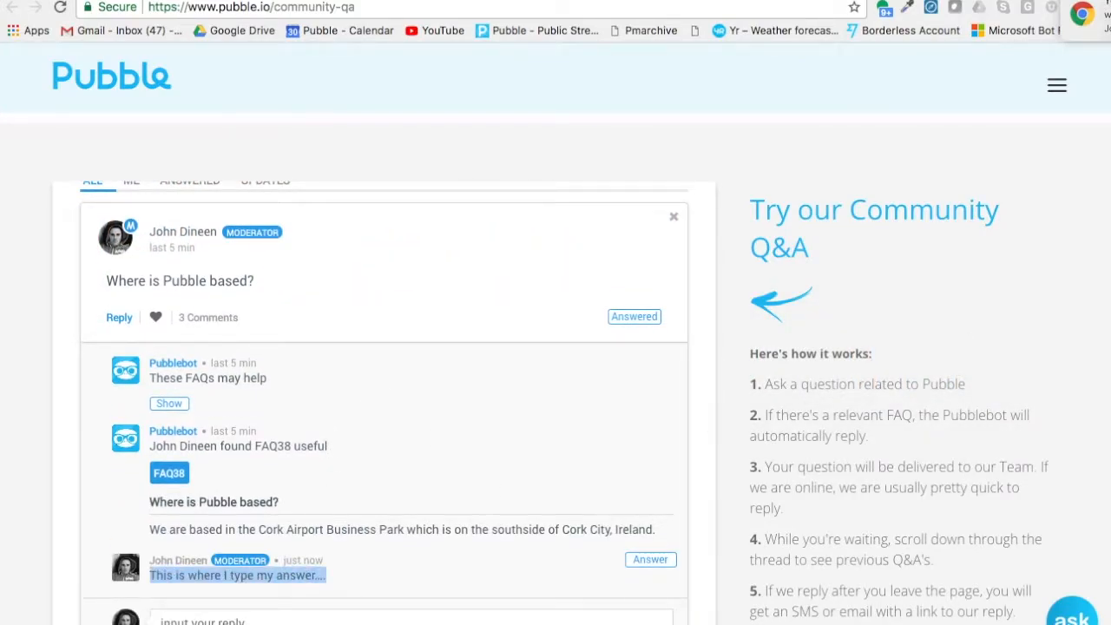
Return to the dashboard and drop a screenshot image file into the conversation to send it.
key(super+Tab)
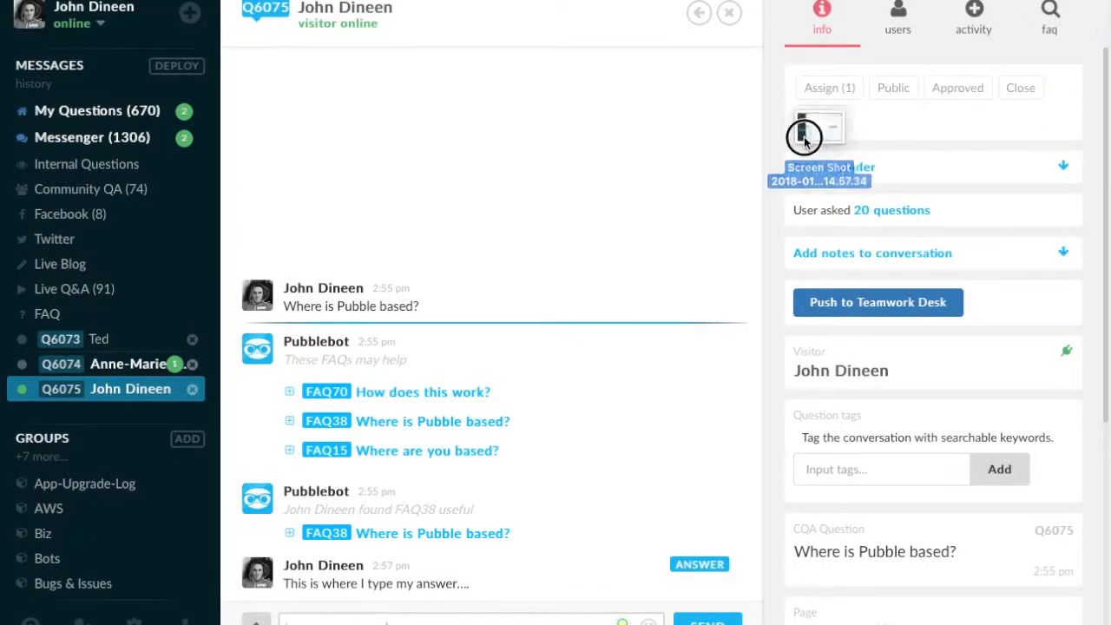
drag(806, 124, 531, 314)
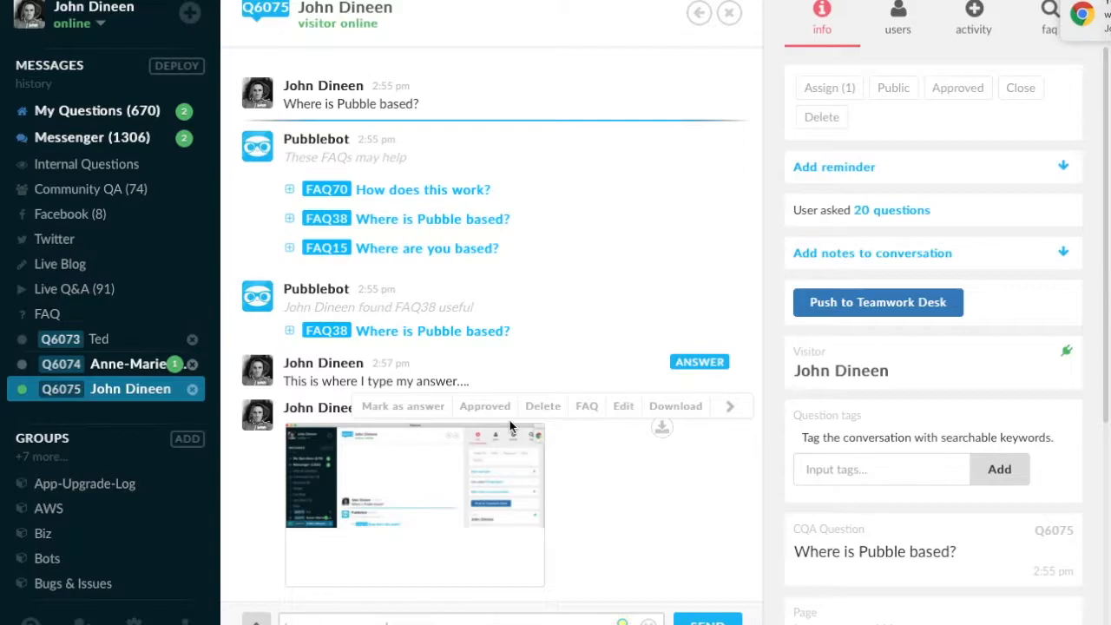
Switch to the website and view the attached screenshot in the question thread.
key(super+Tab)
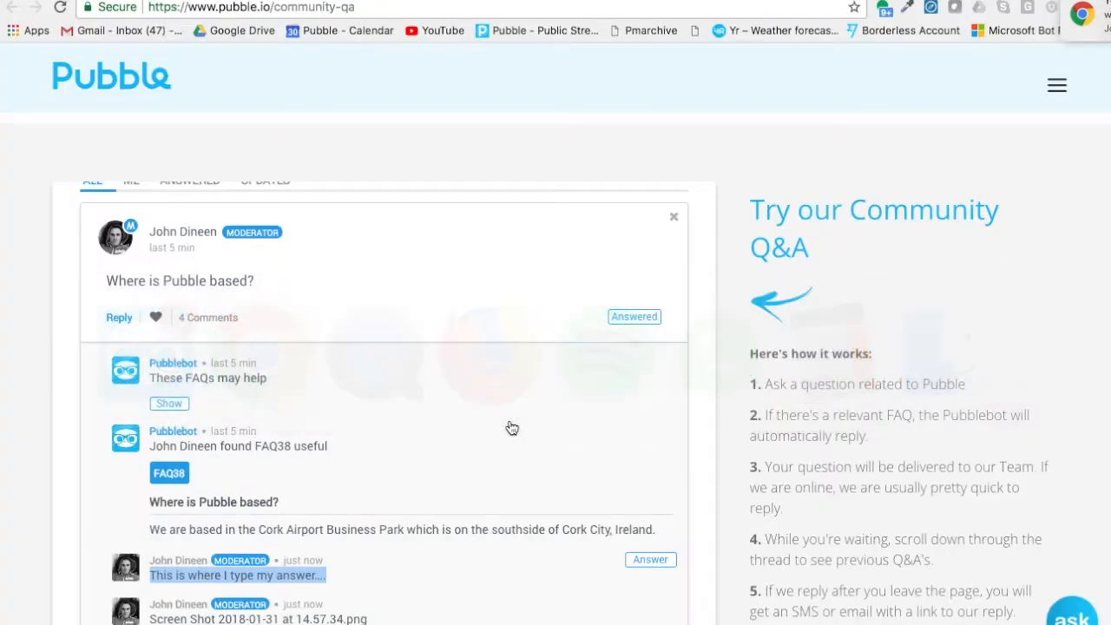
scroll(509, 427, down, 5)
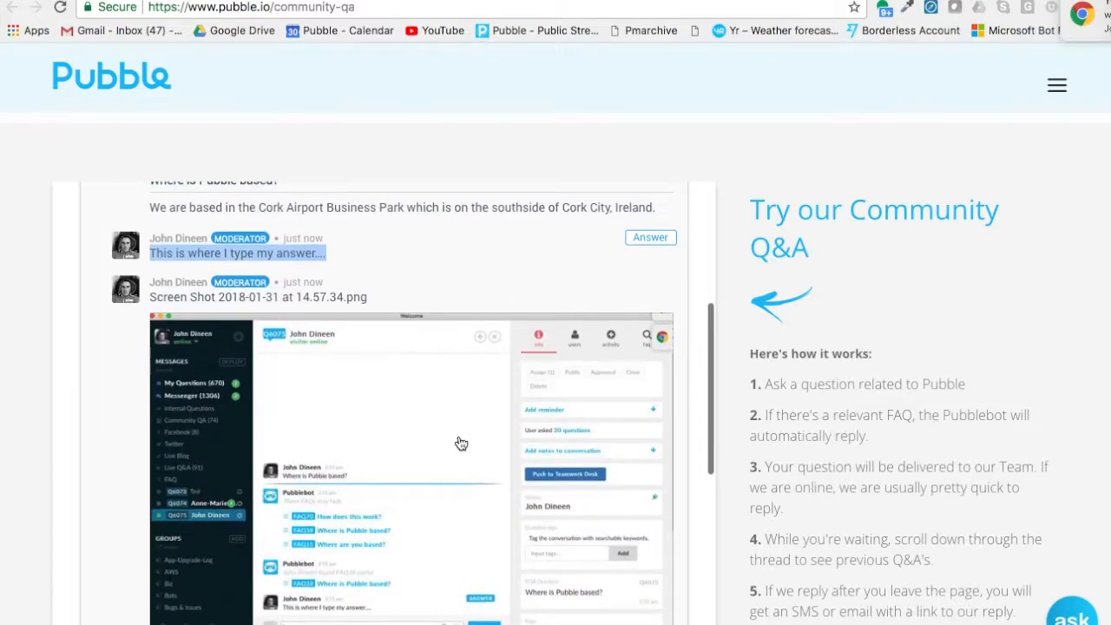
Back in the dashboard, assign the conversation to the Biz group.
key(super+Tab)
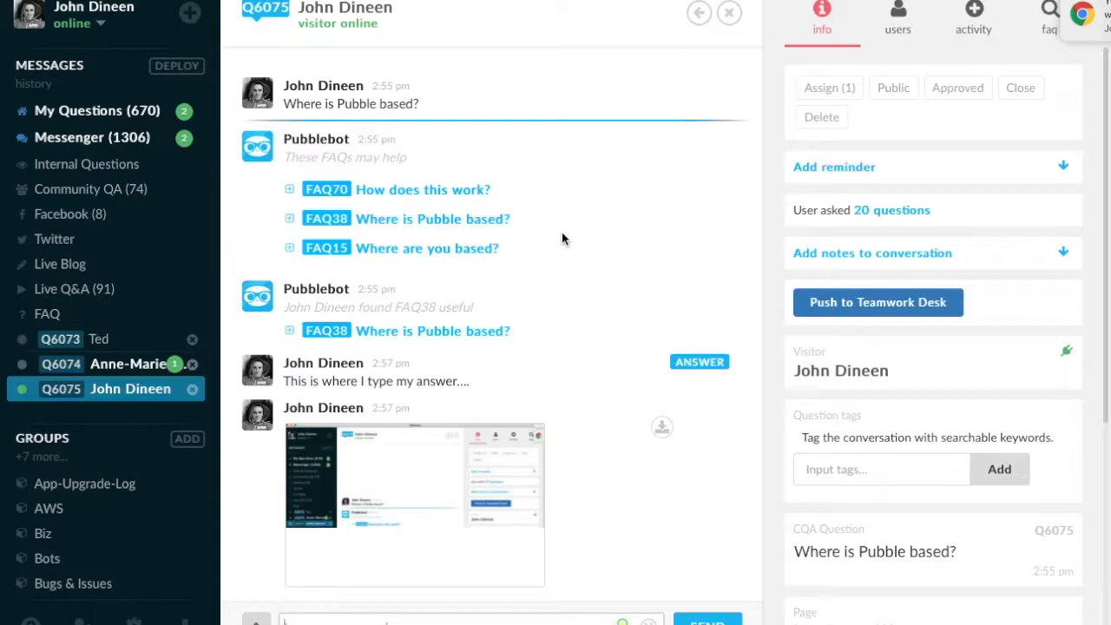
click(826, 89)
click(218, 133)
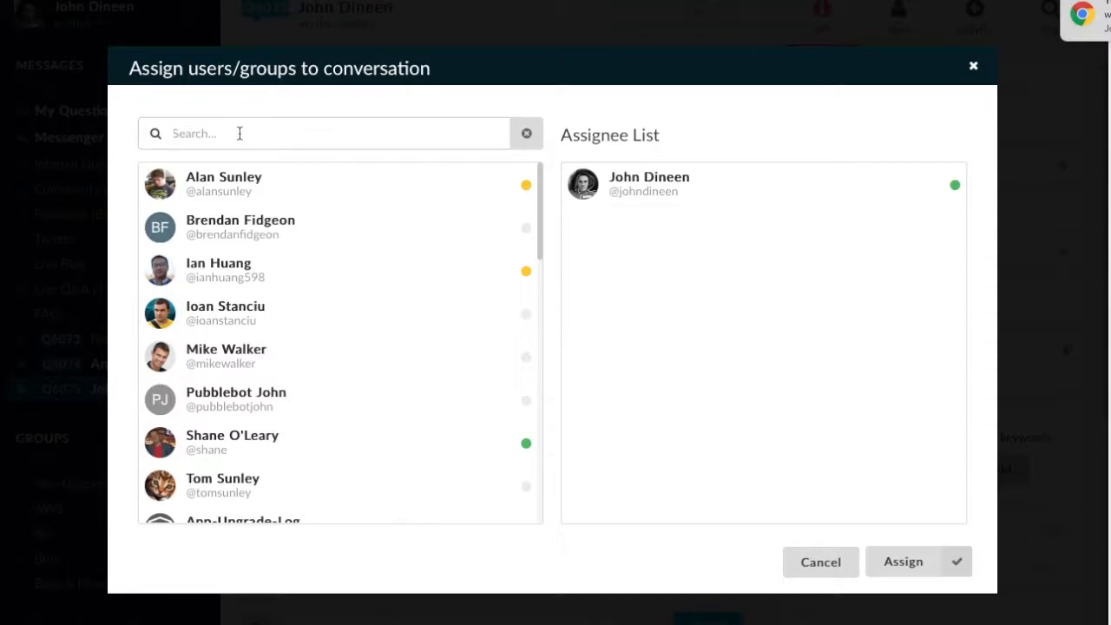
text(B)
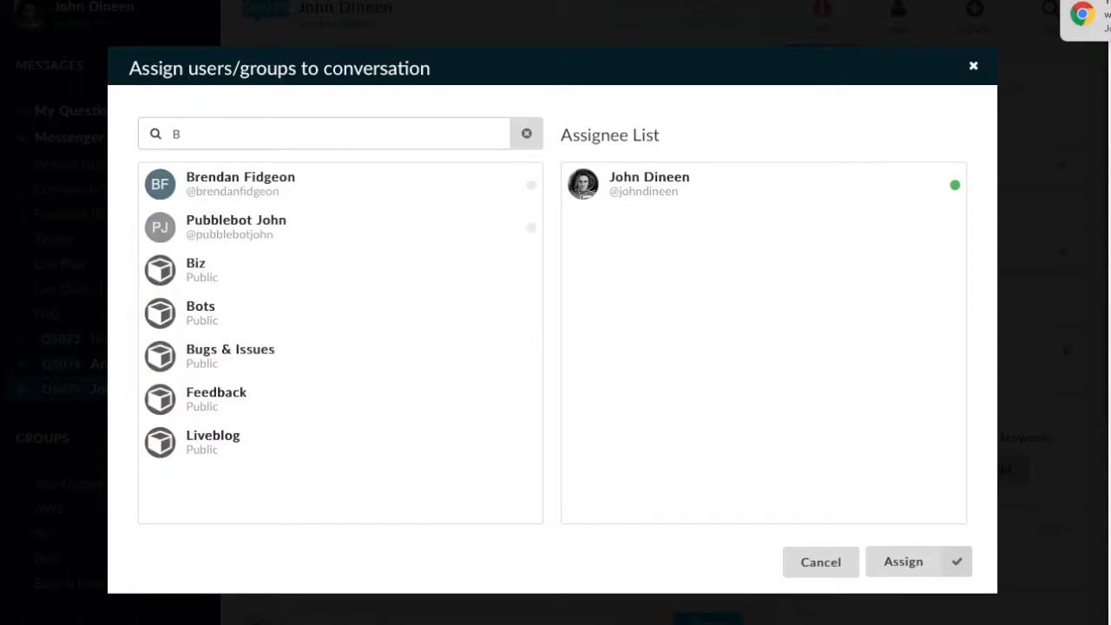
text(iz)
click(186, 184)
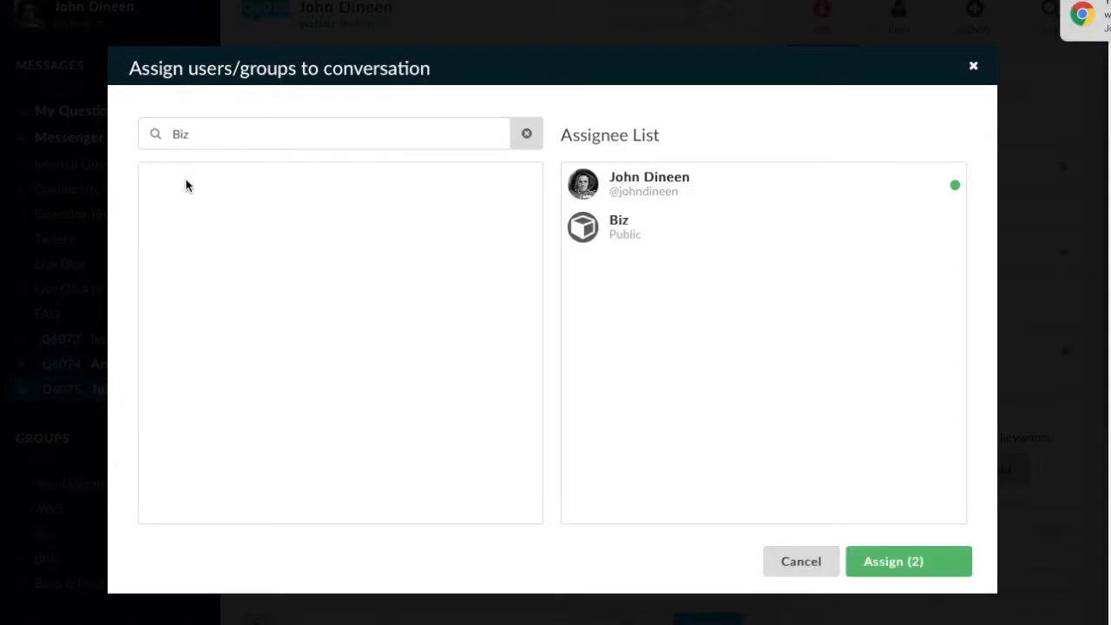
click(899, 565)
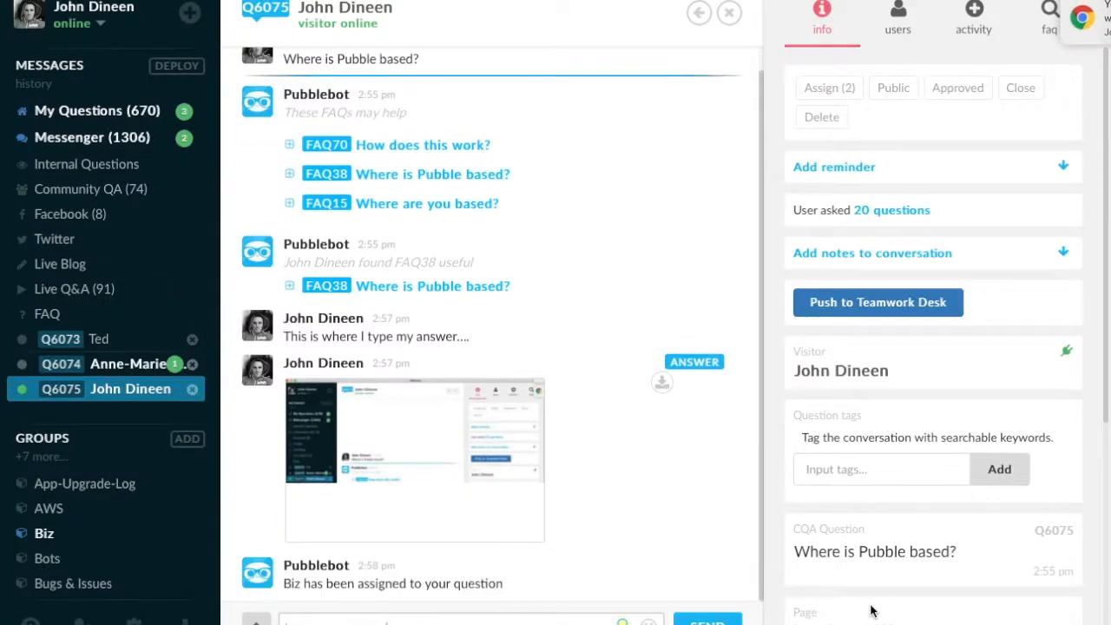
Add a second team member, found by searching "Shan", to the conversation's assignees.
click(831, 87)
click(273, 124)
text(Shan)
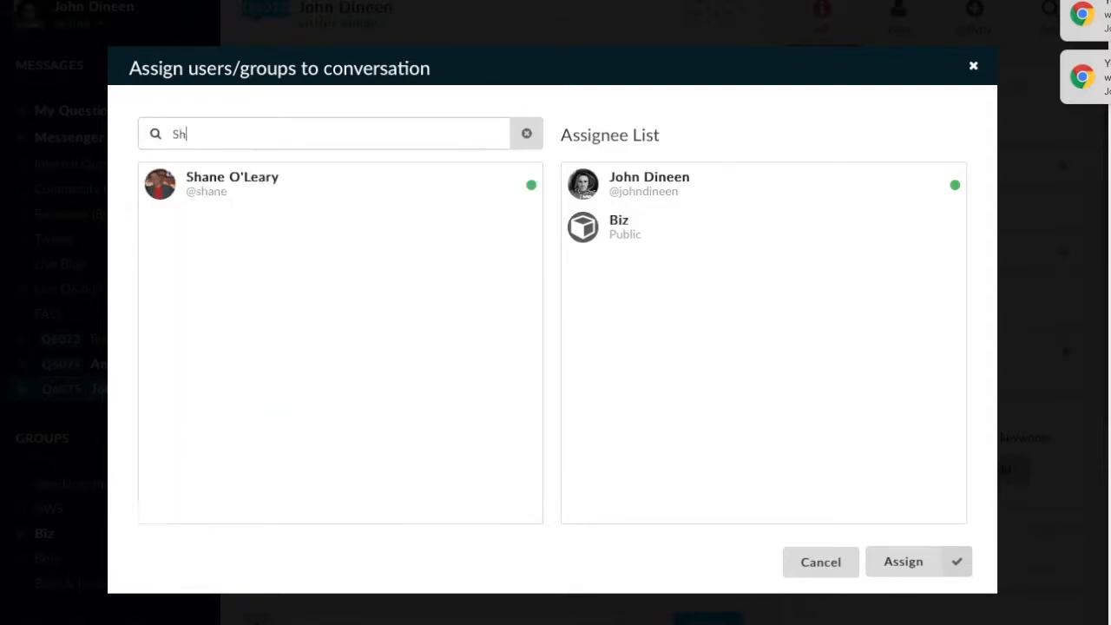
click(258, 183)
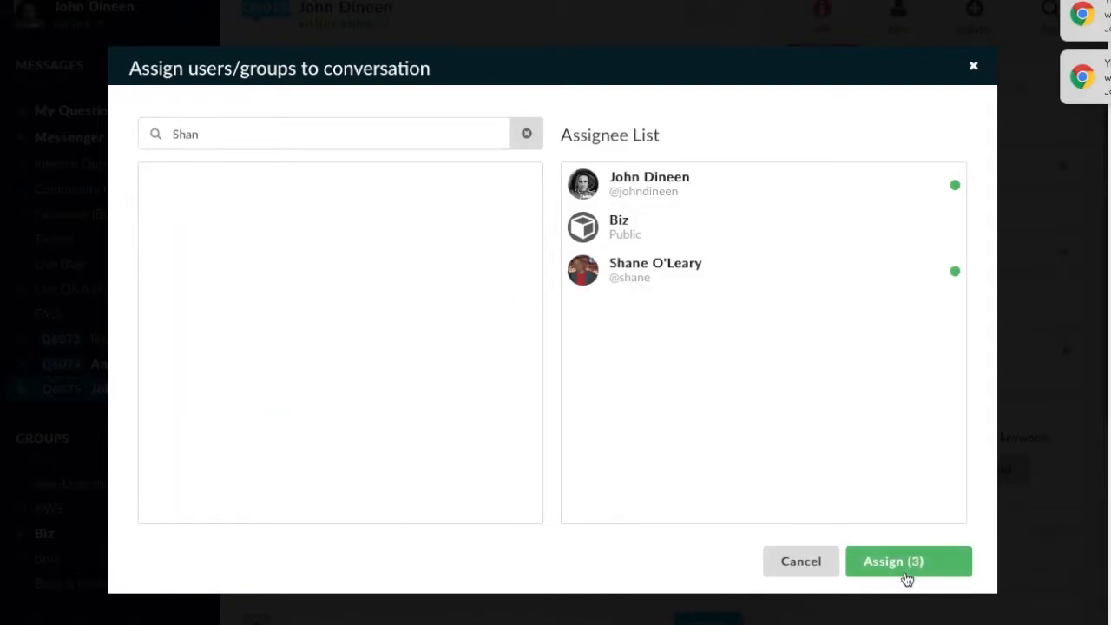
click(907, 578)
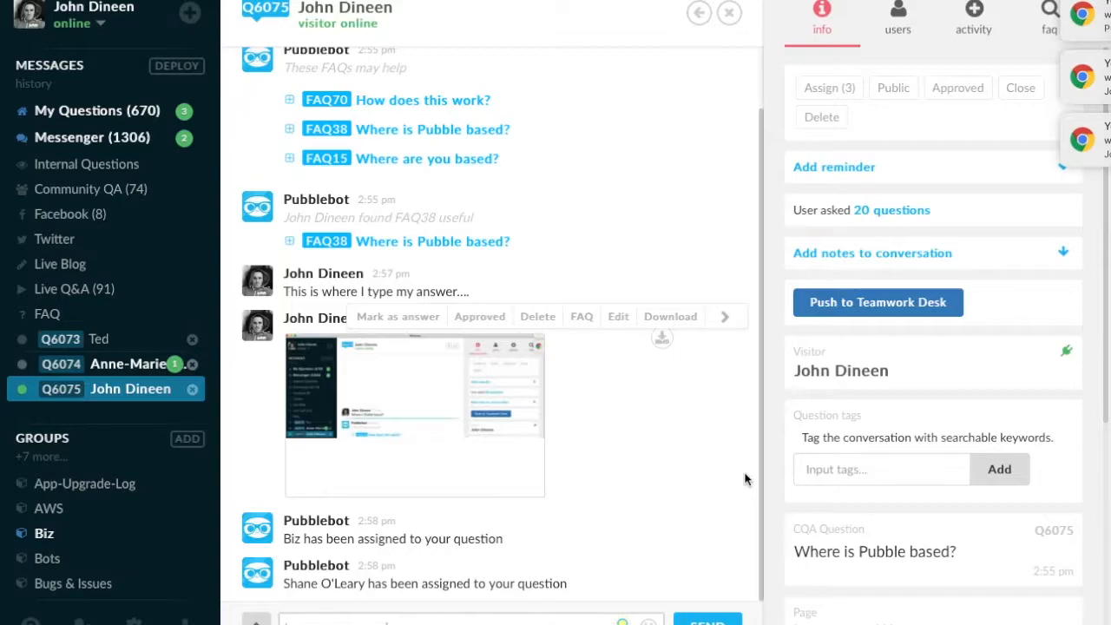
Start a new FAQ from the visitor's question "Where is Pubble based?".
scroll(745, 479, up, 1)
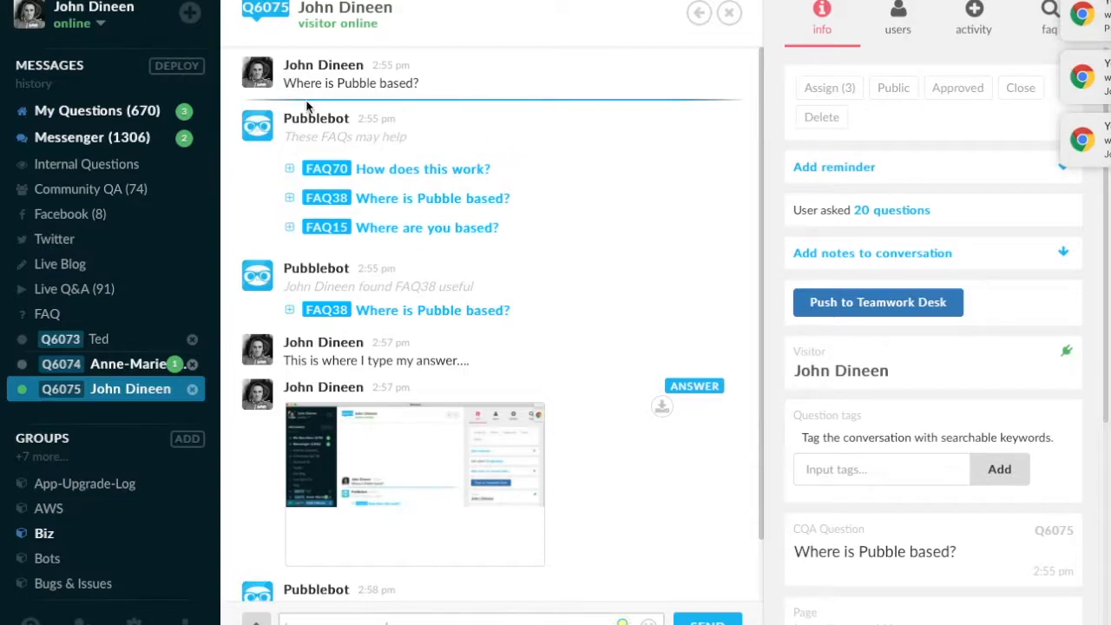
drag(289, 84, 417, 84)
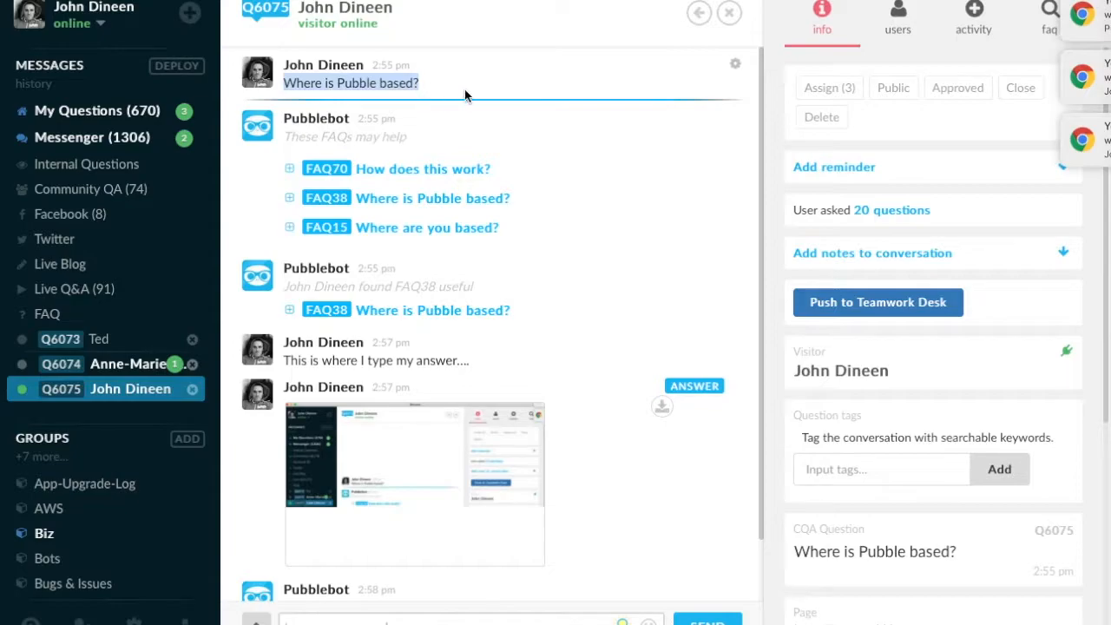
click(736, 70)
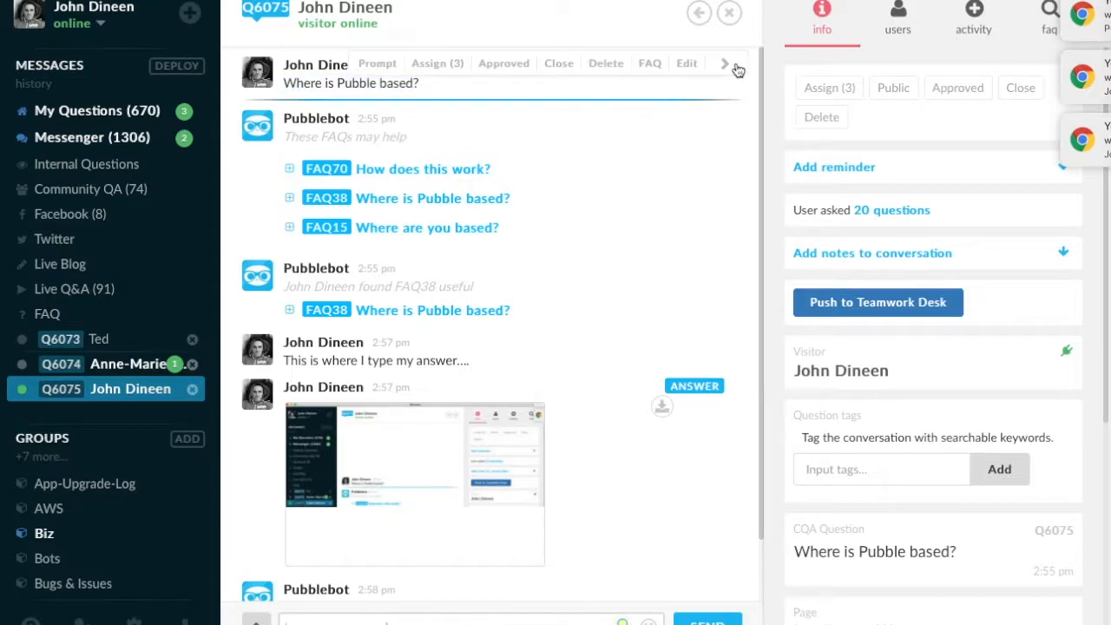
click(652, 64)
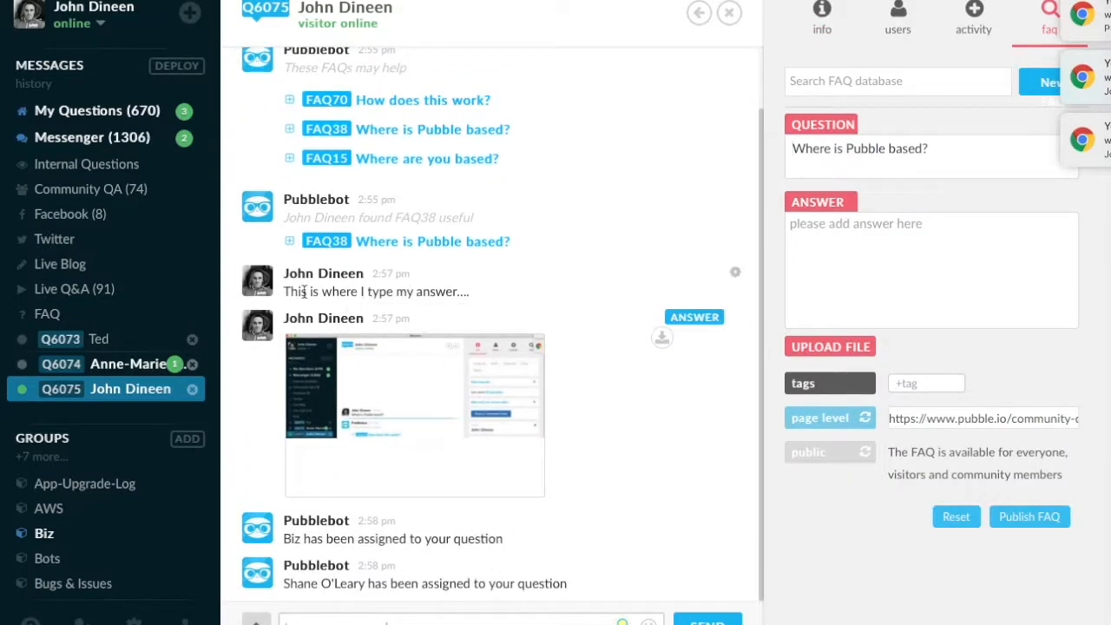
Fill the FAQ answer from the "This is where I type my answer…." message.
mouse_move(736, 276)
drag(694, 271, 644, 272)
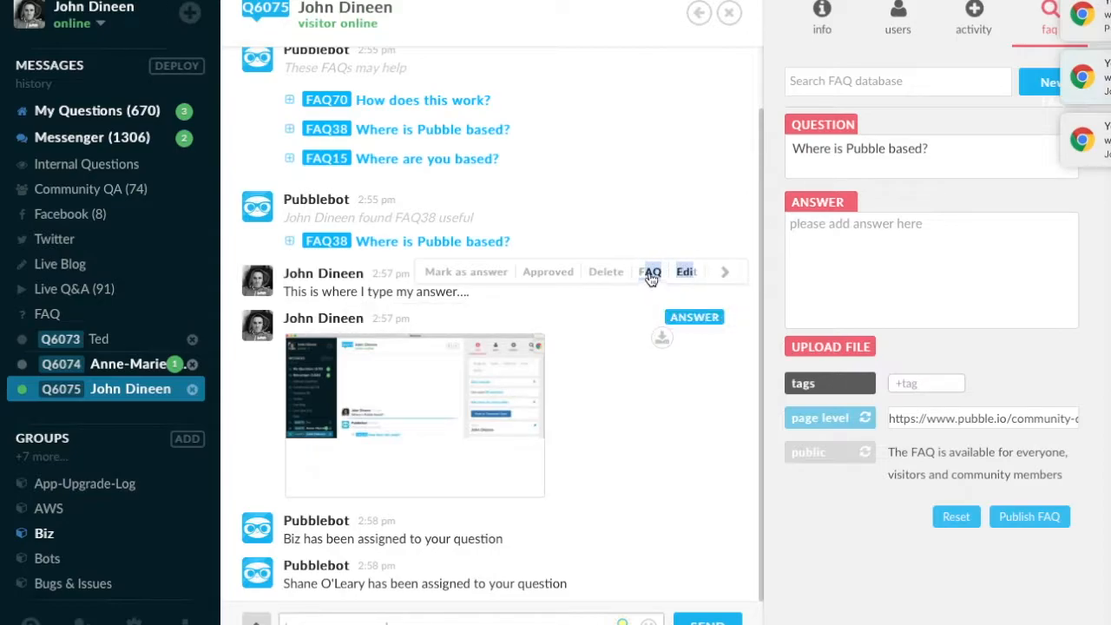
click(649, 272)
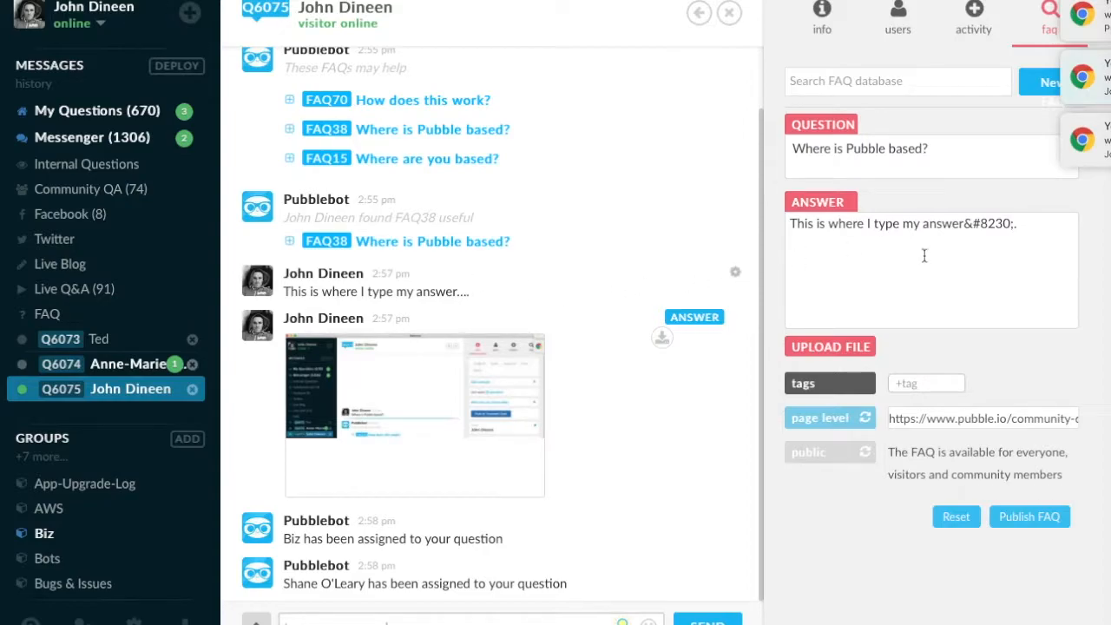
Add the tags location and city to the FAQ.
click(910, 385)
text(location)
key(Return)
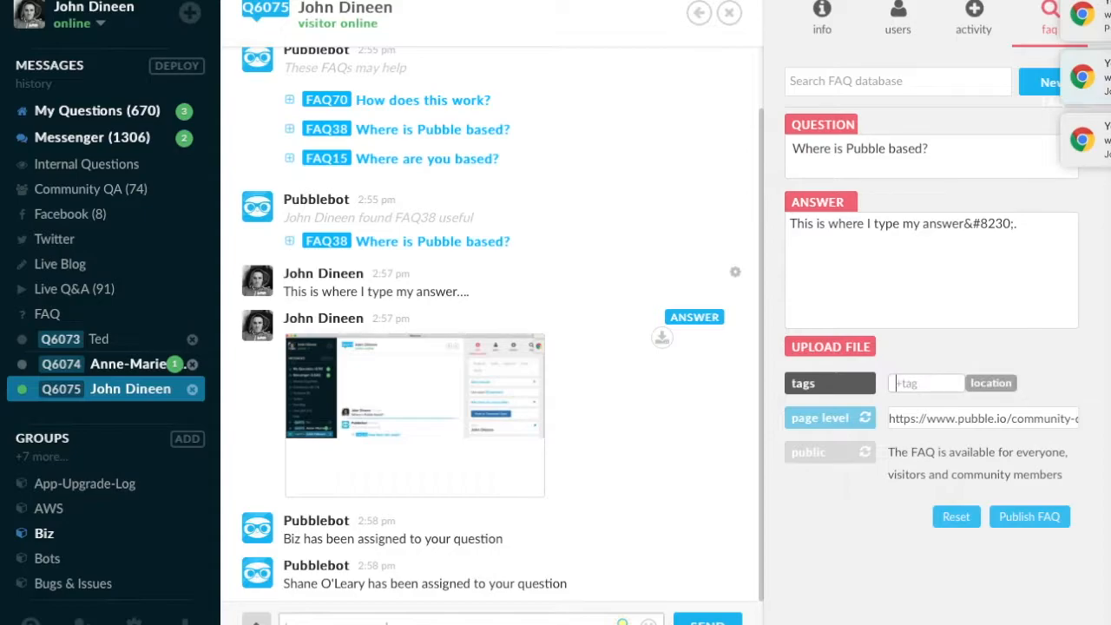
text(city)
key(Return)
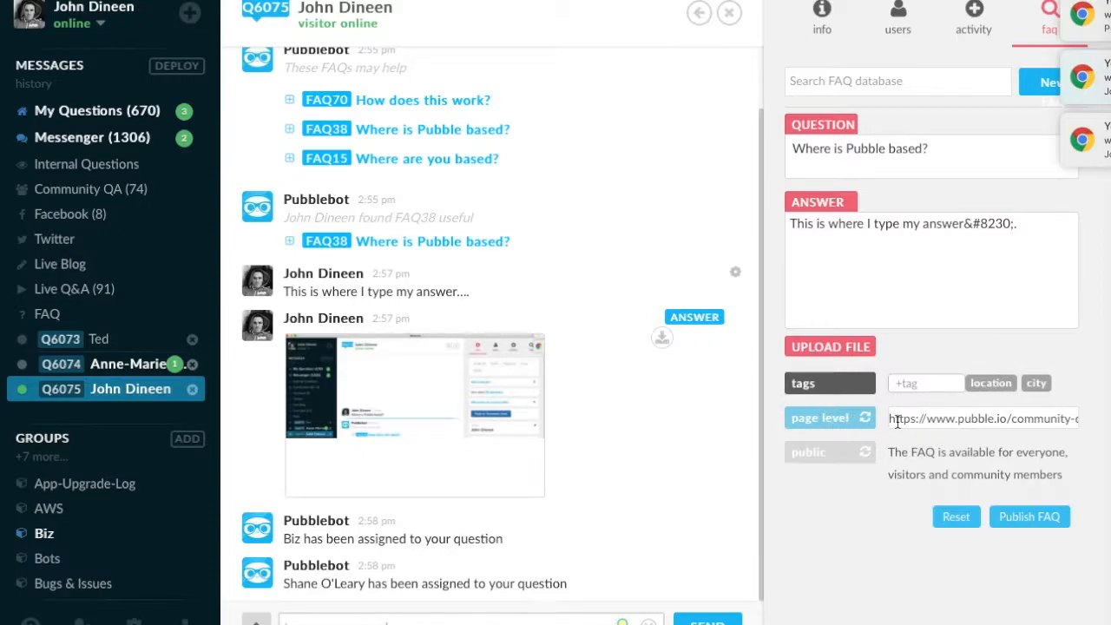
Switch the FAQ's level from page level to community and back to page level.
drag(897, 420, 1019, 421)
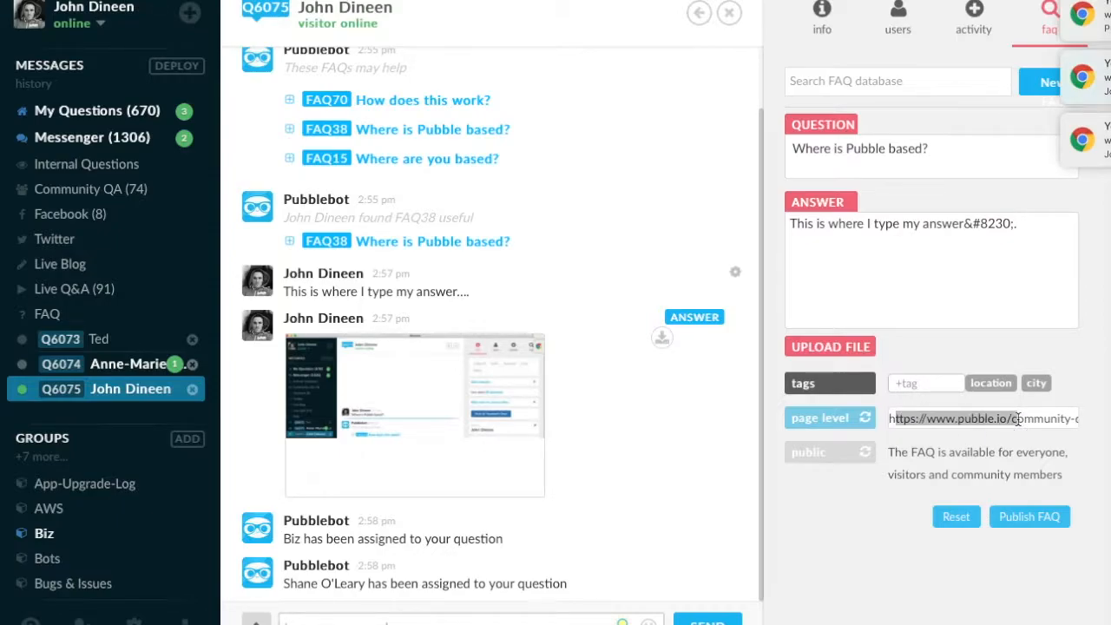
click(829, 418)
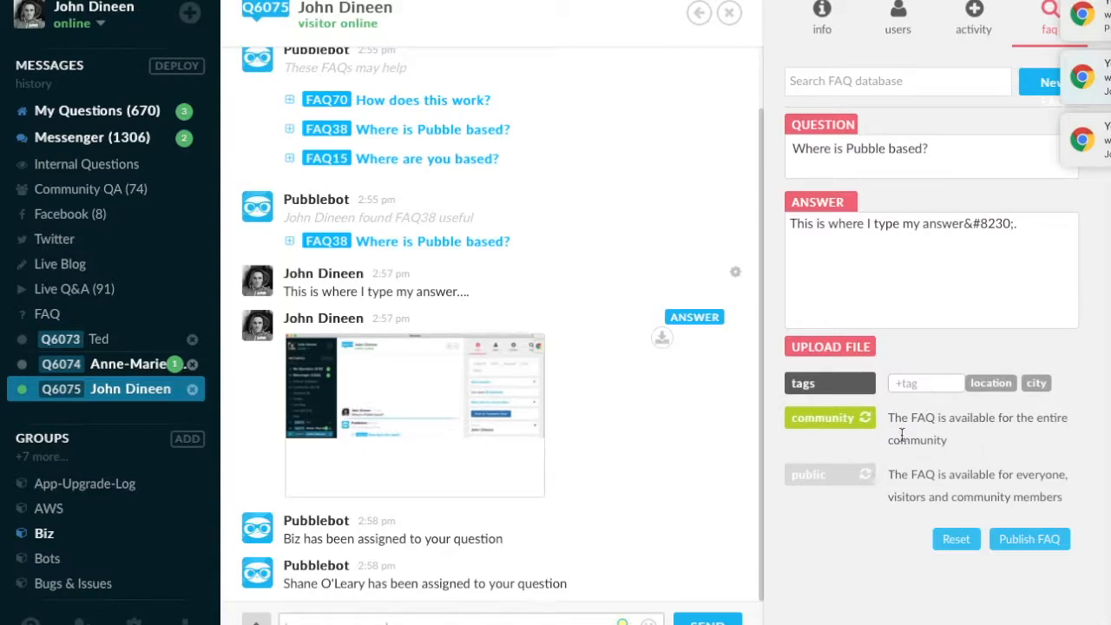
click(836, 424)
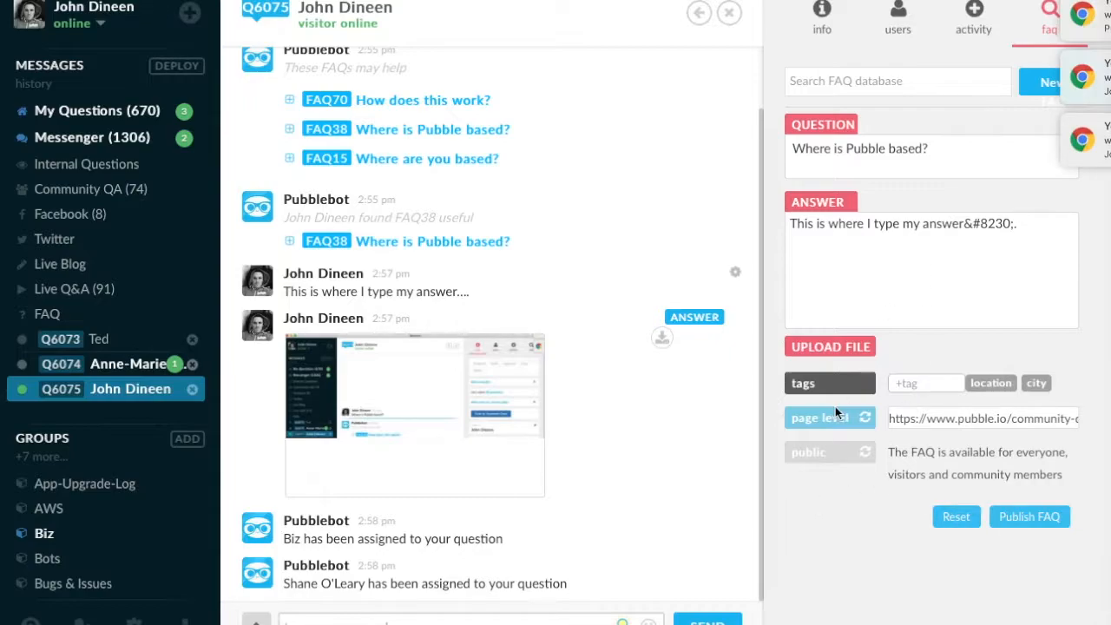
mouse_move(511, 454)
scroll(408, 365, up, 2)
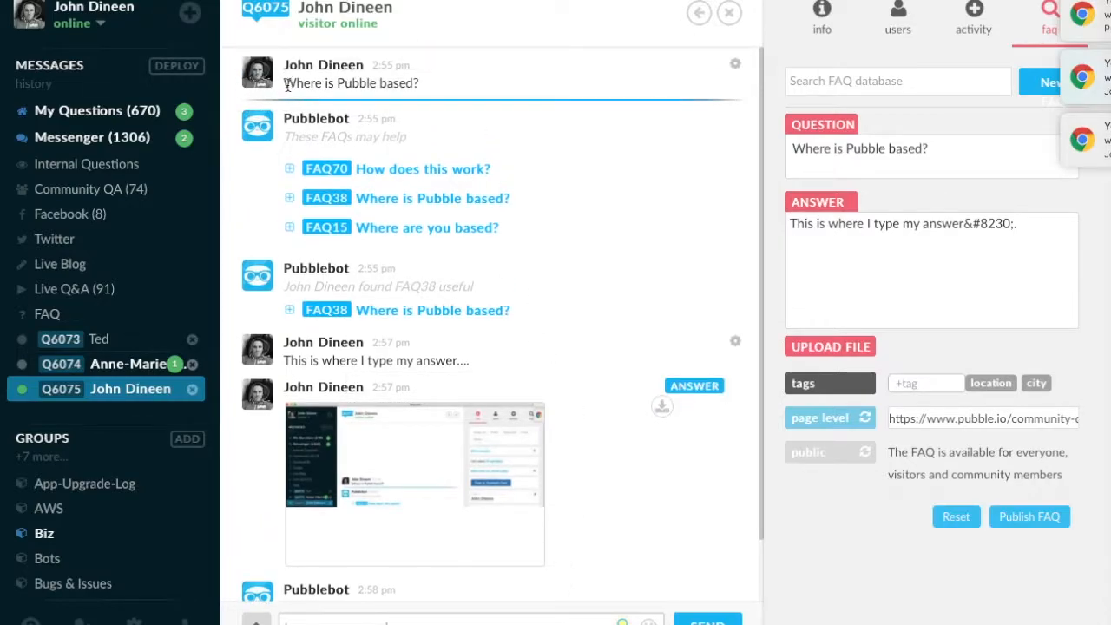
drag(286, 82, 417, 83)
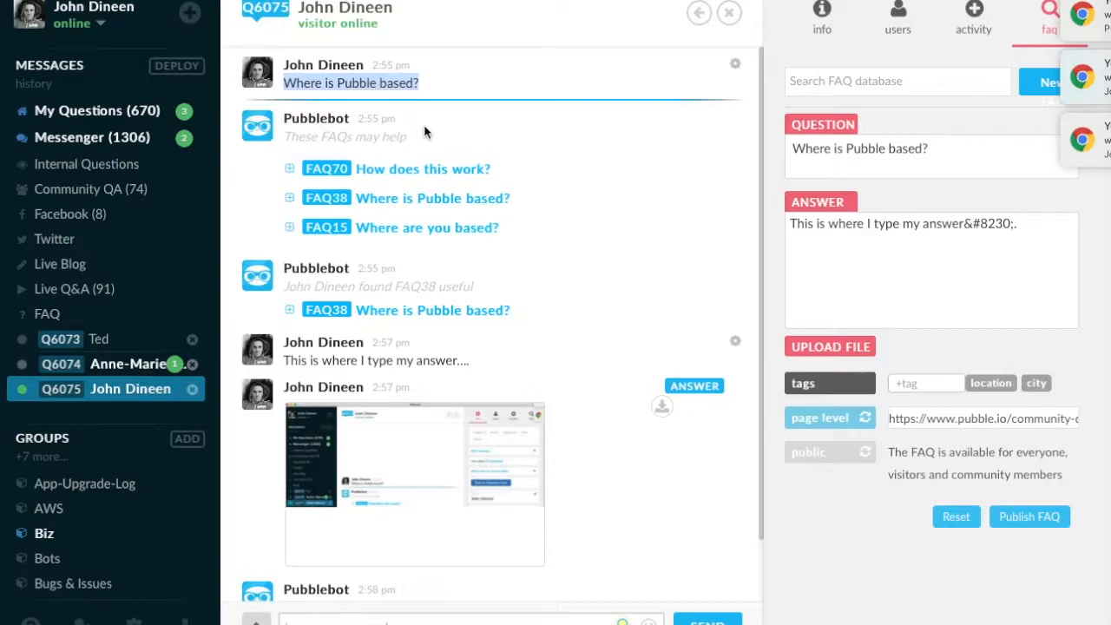
scroll(427, 133, down, 2)
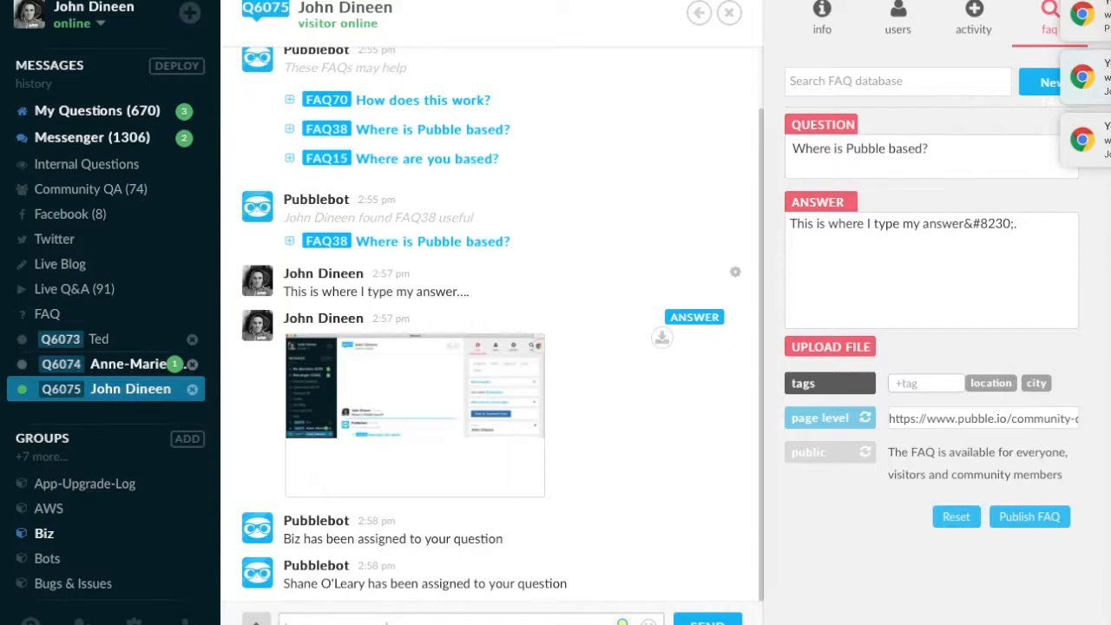
Send the suggested answer "What is smart question routing?" as a reply in the conversation.
click(623, 622)
scroll(531, 456, down, 1)
scroll(532, 456, up, 1)
scroll(457, 444, down, 1)
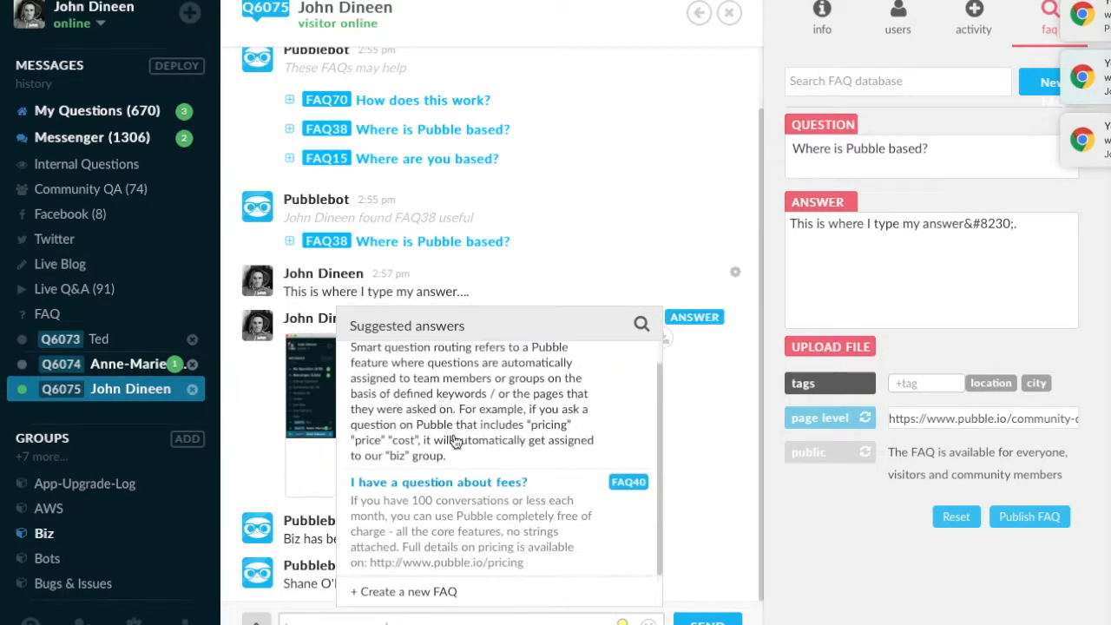
scroll(468, 452, up, 1)
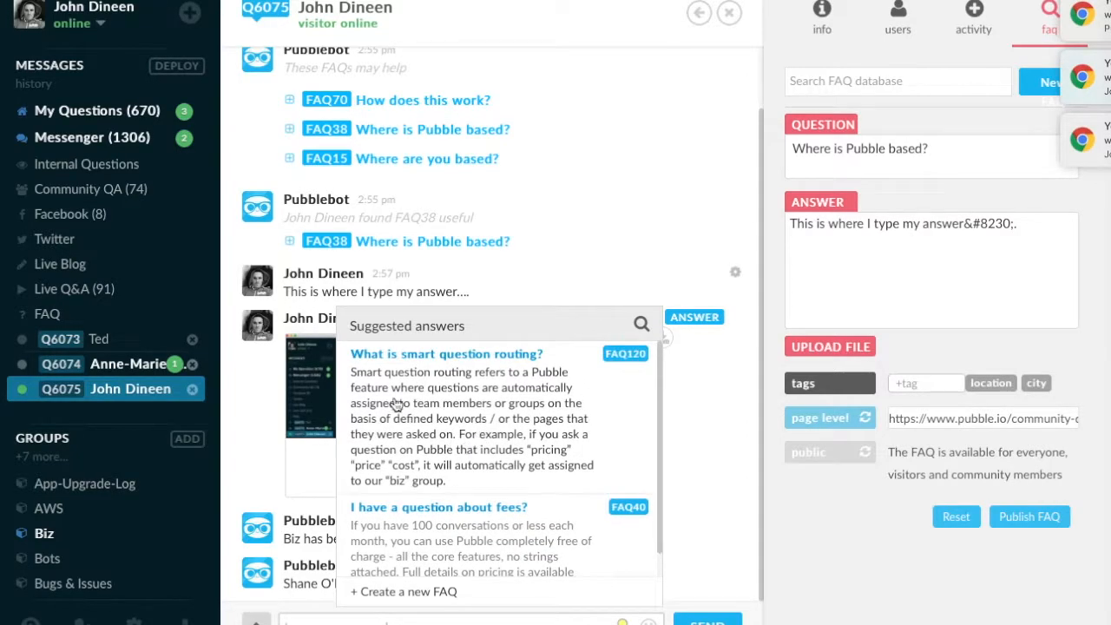
click(398, 398)
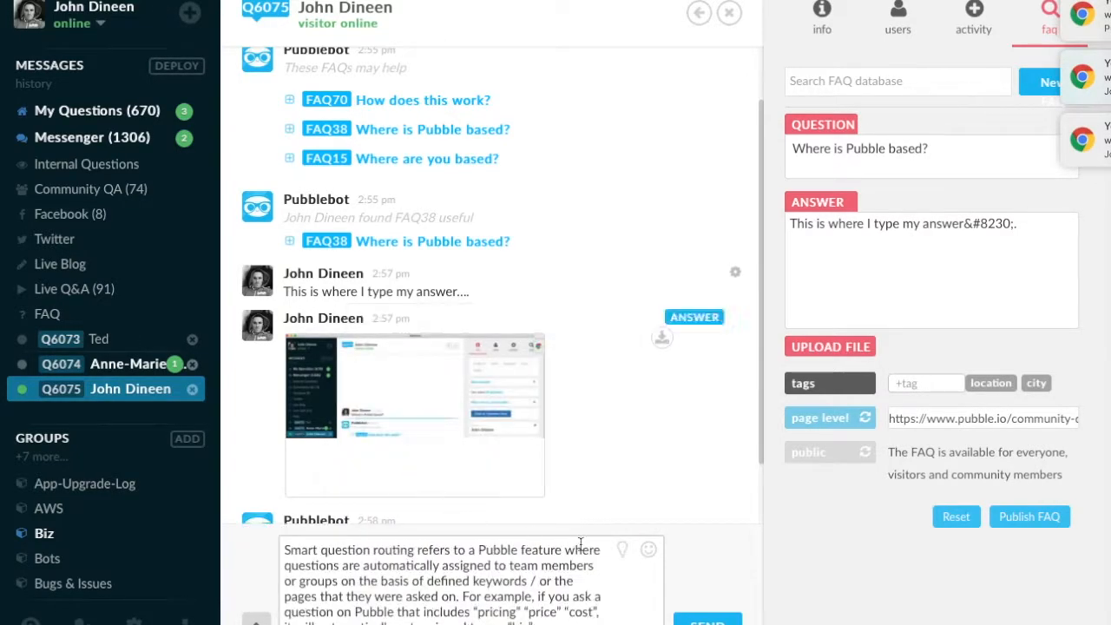
key(Return)
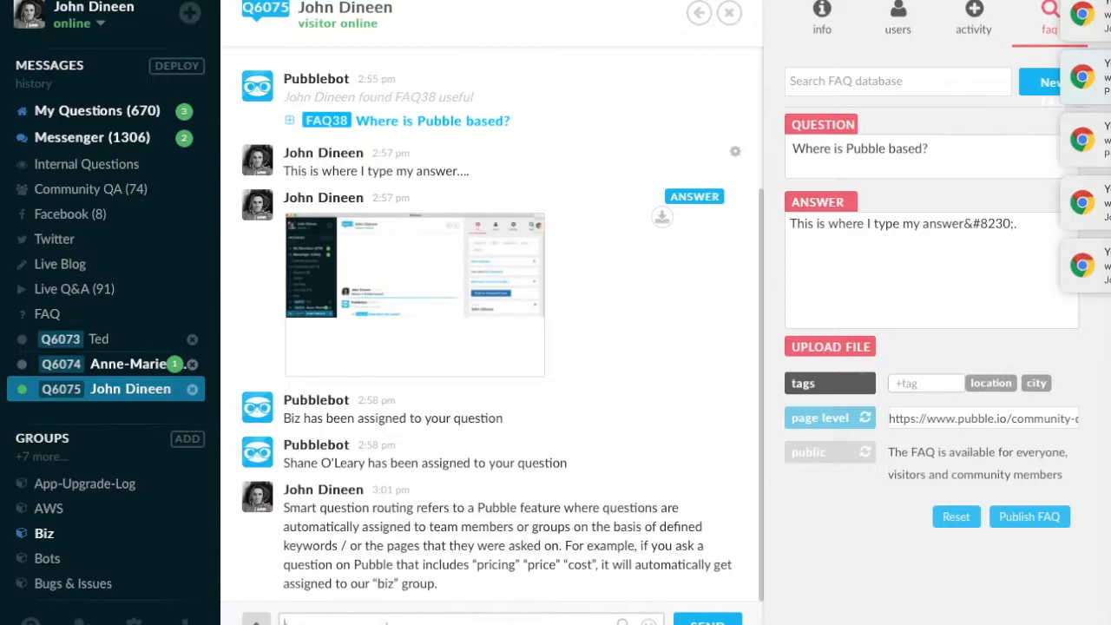
Search suggested answers for "pricing" and send the "How much does your service cost?" answer.
click(640, 325)
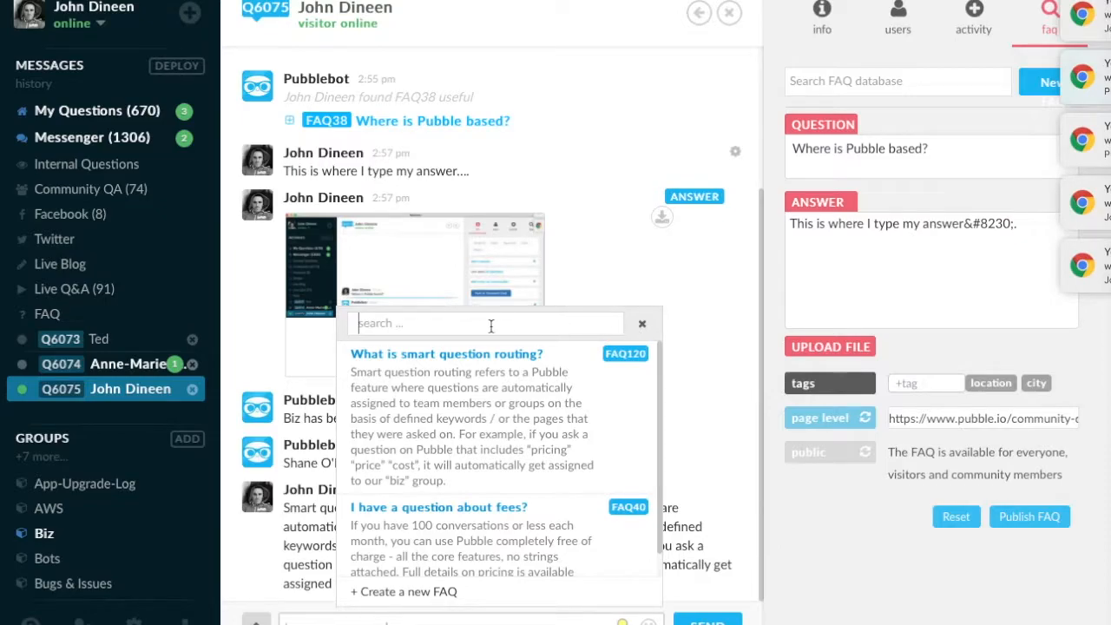
text(pricing)
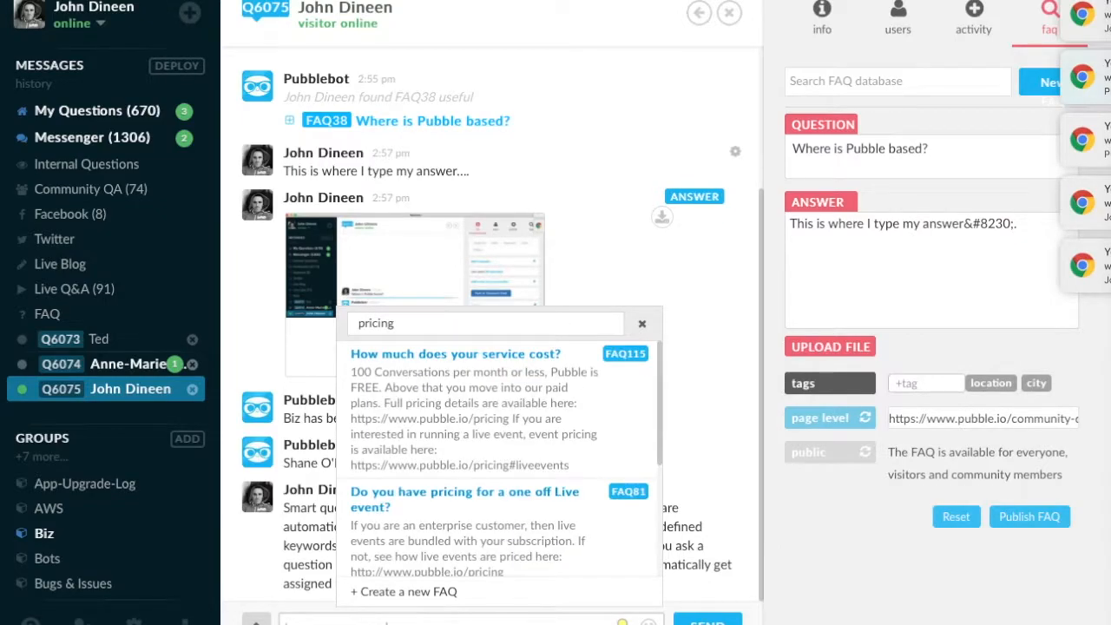
click(486, 392)
key(Return)
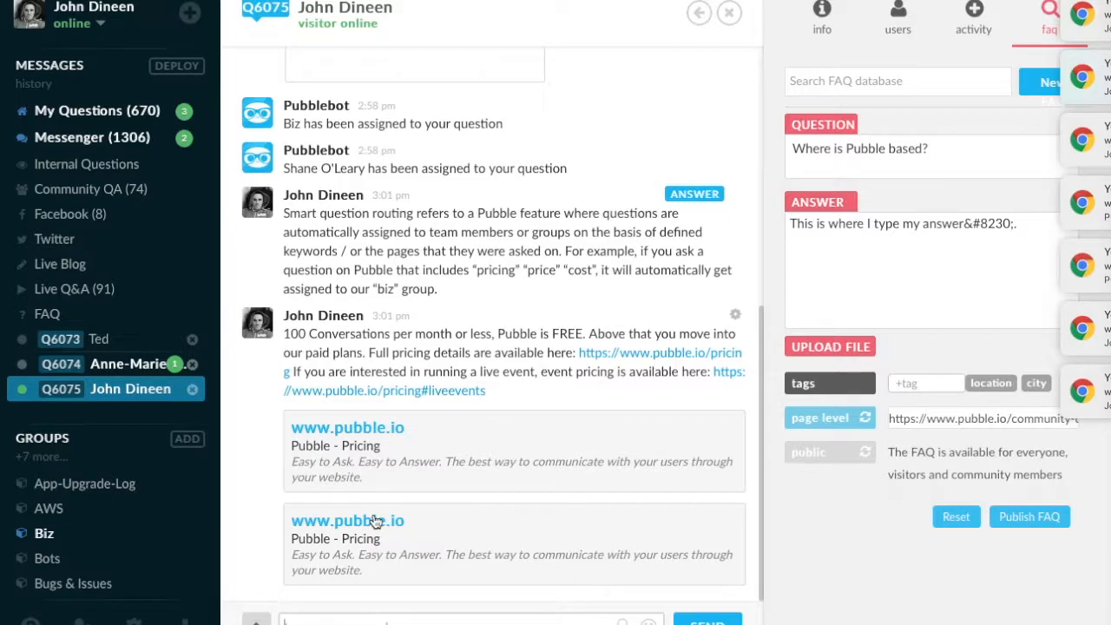
Close the "Where is Pubble based?" question from the In Progress list of My Questions.
click(116, 119)
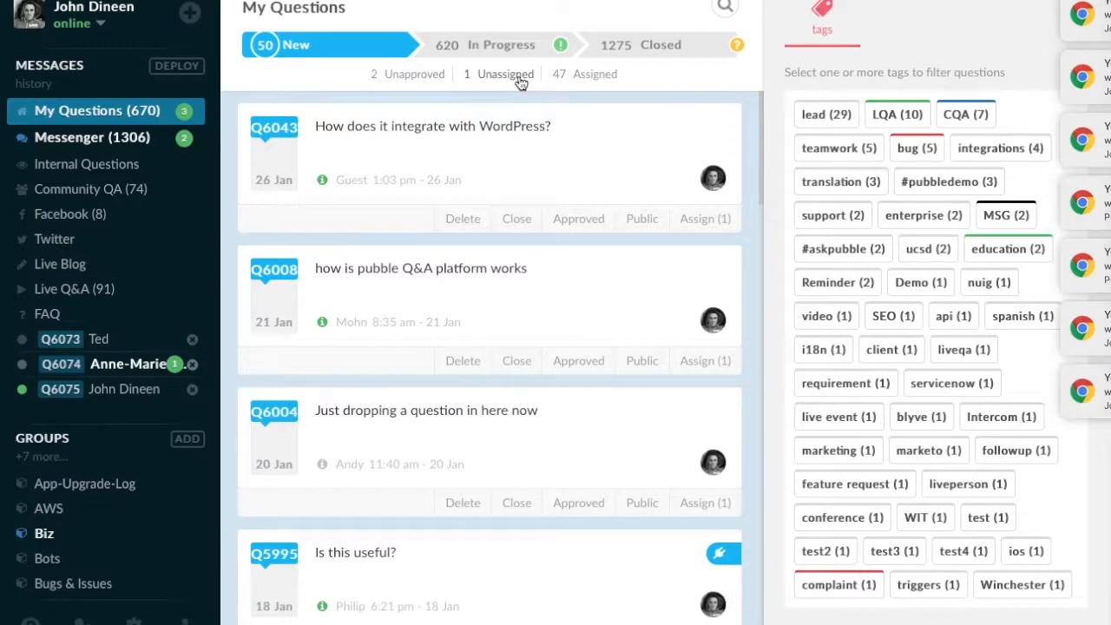
click(488, 48)
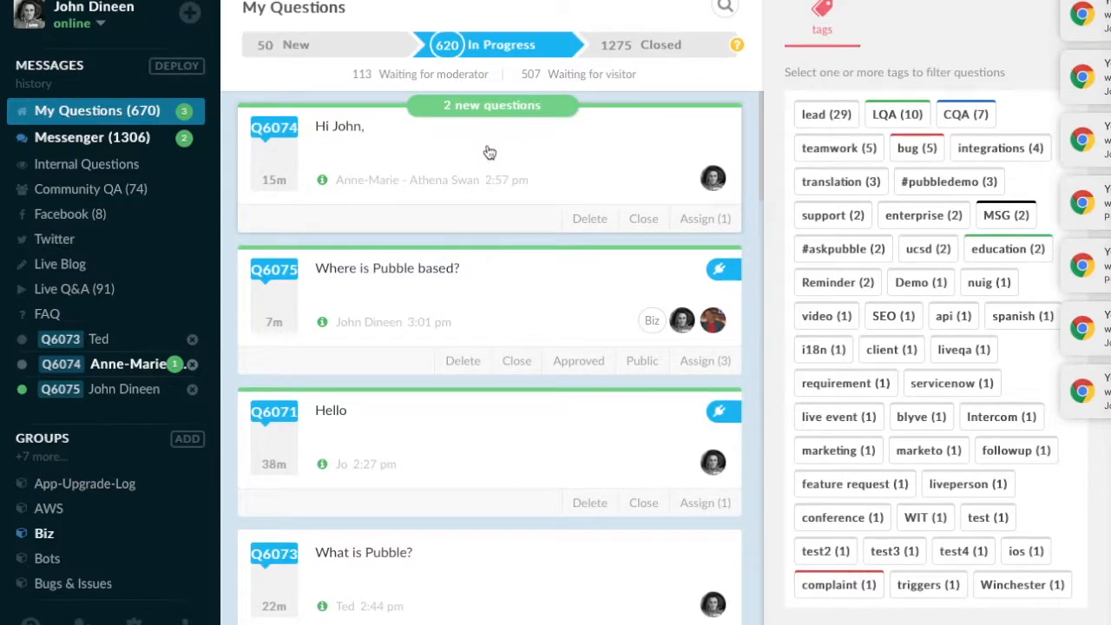
click(498, 105)
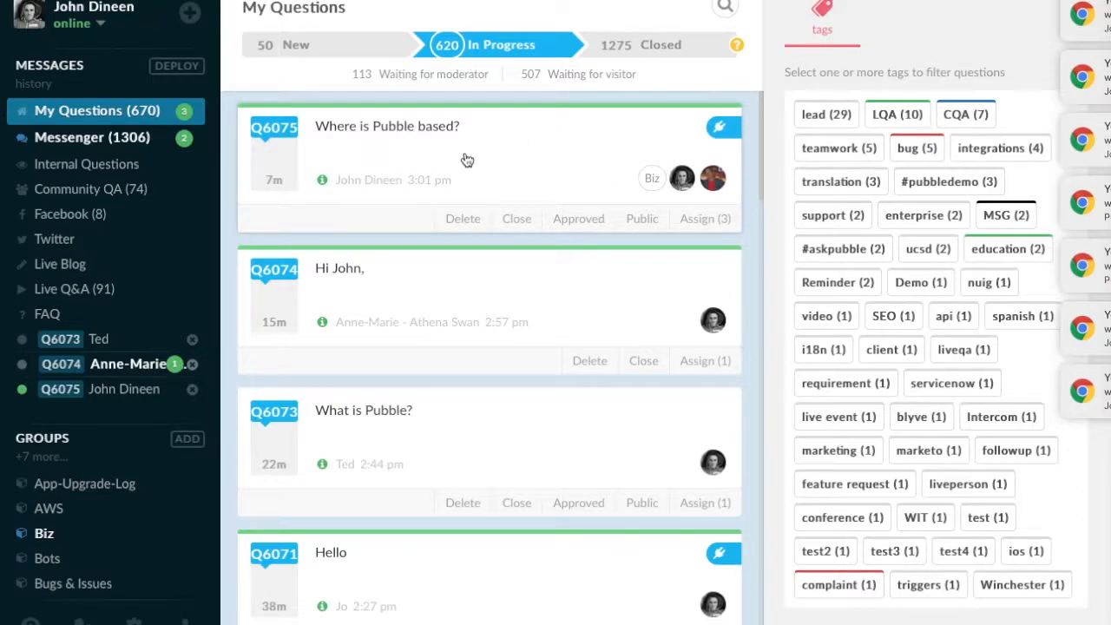
click(521, 224)
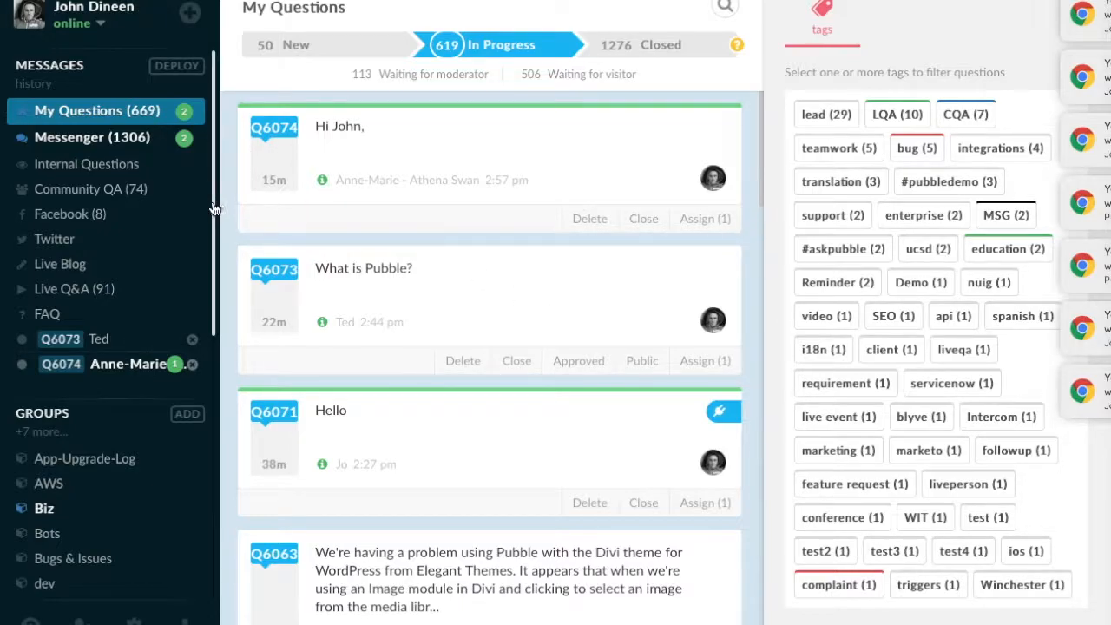
Open the "Hi John," question and expand its conversation notes and reminder fields.
click(485, 160)
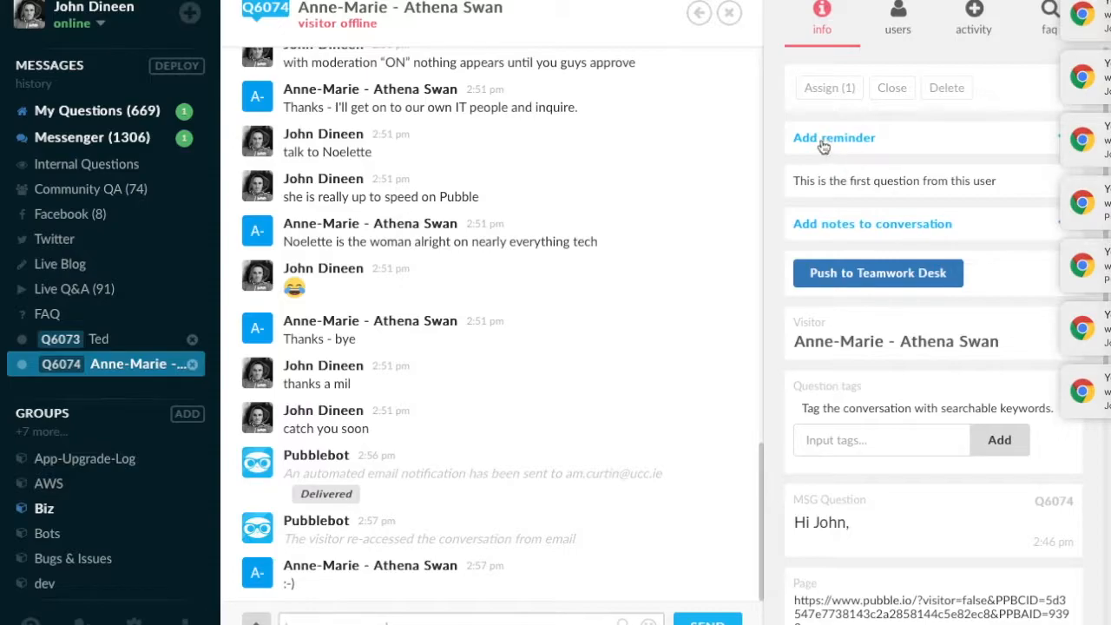
click(835, 223)
click(840, 139)
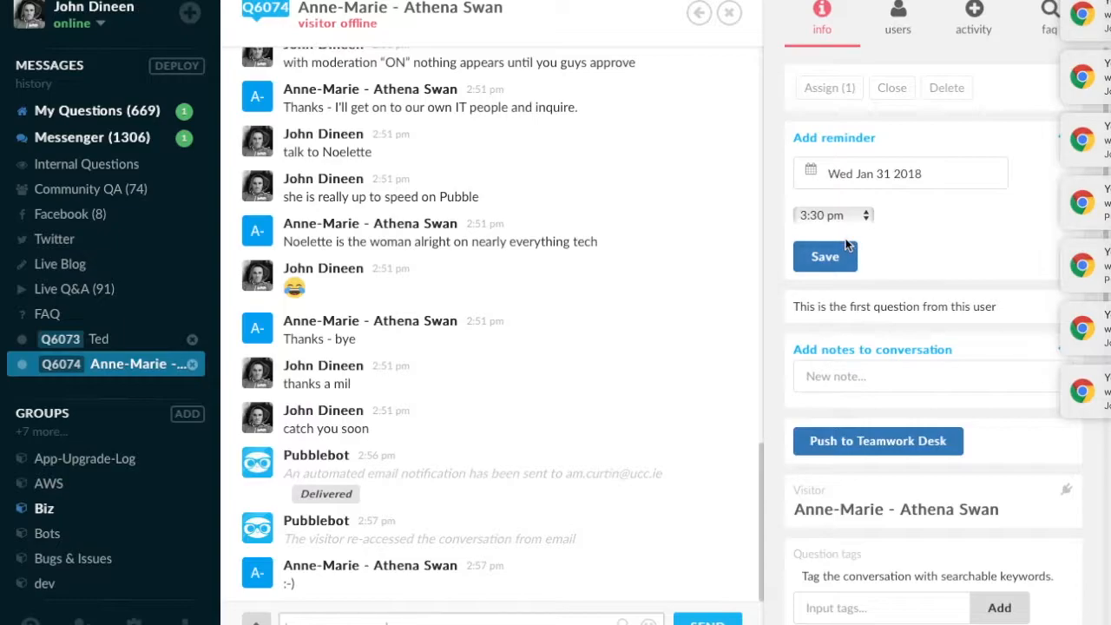
scroll(914, 279, down, 1)
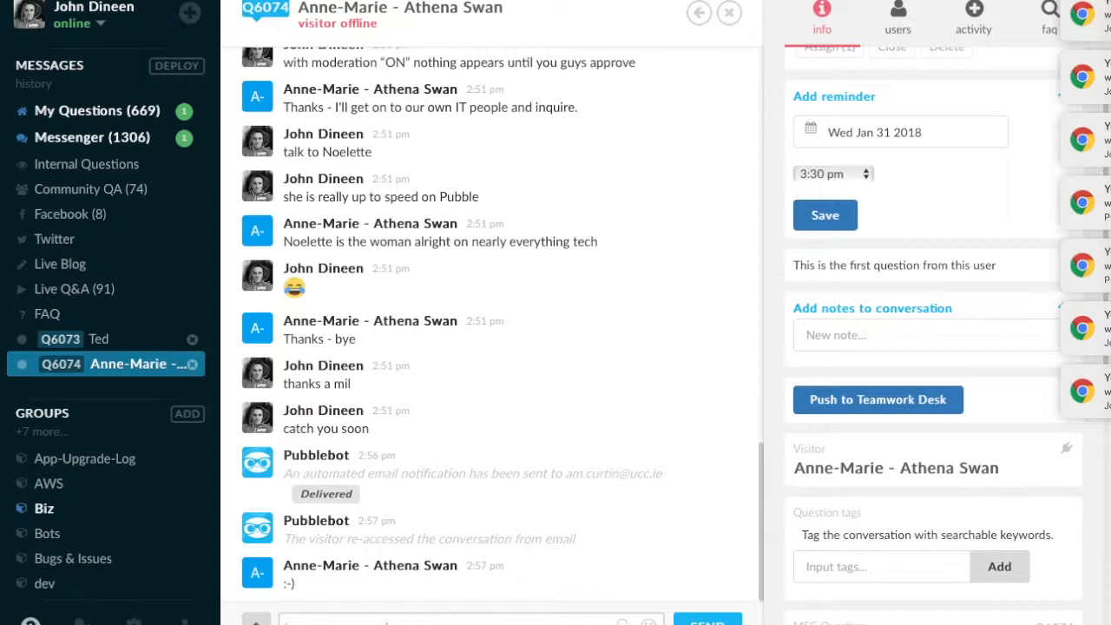
click(31, 621)
click(53, 487)
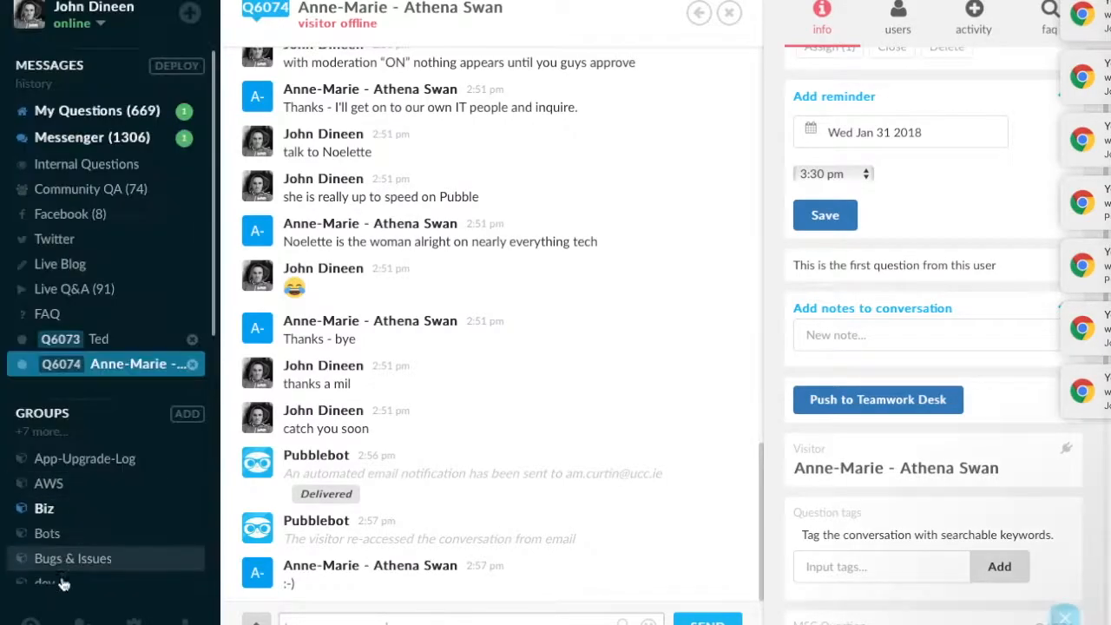